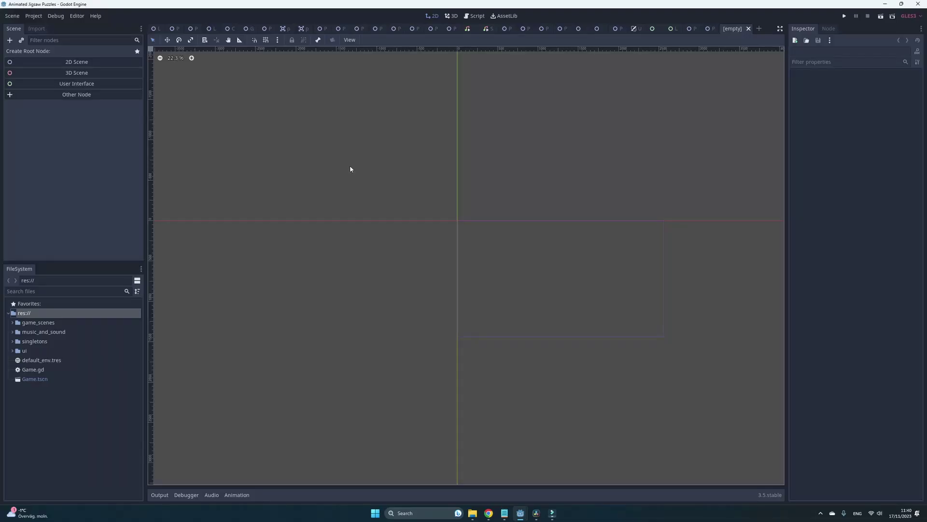
{"action": "left_click", "coordinate": [34, 16]}
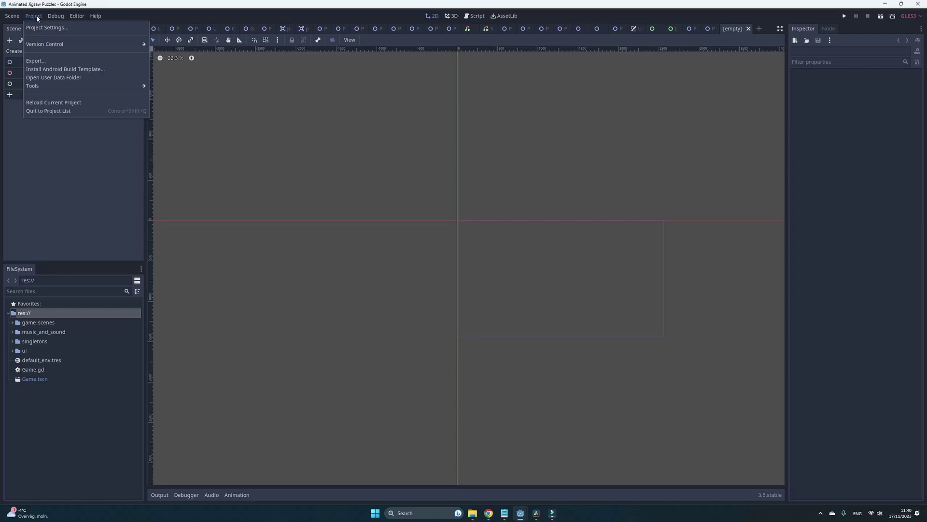
{"action": "left_click", "coordinate": [44, 60]}
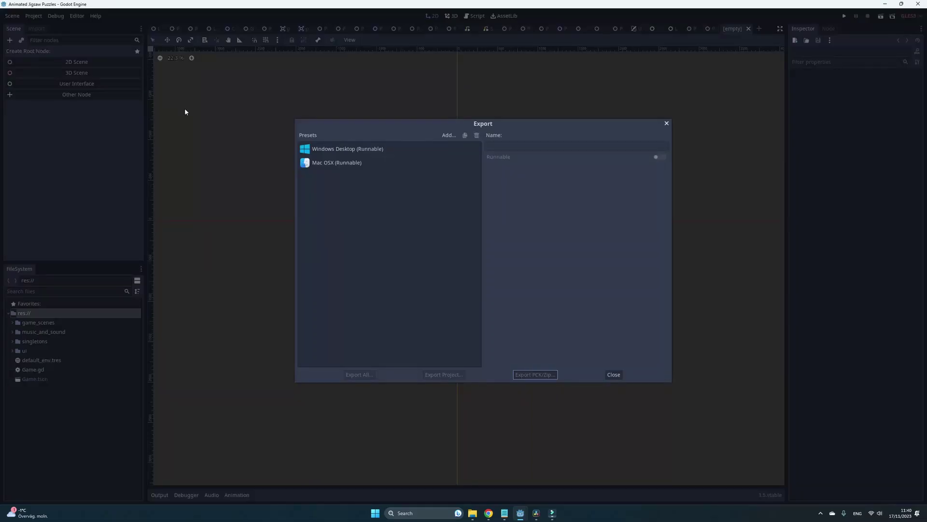
{"action": "left_click", "coordinate": [446, 136]}
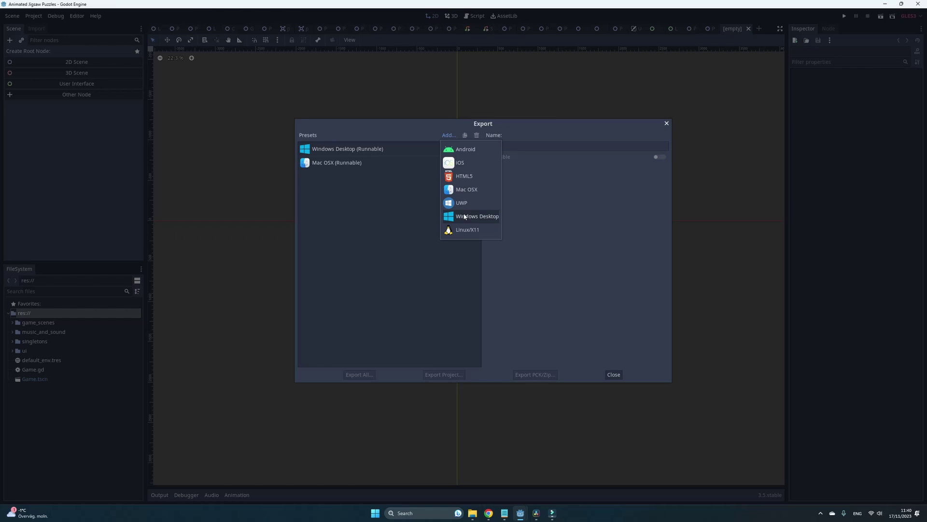
{"action": "left_click", "coordinate": [384, 149]}
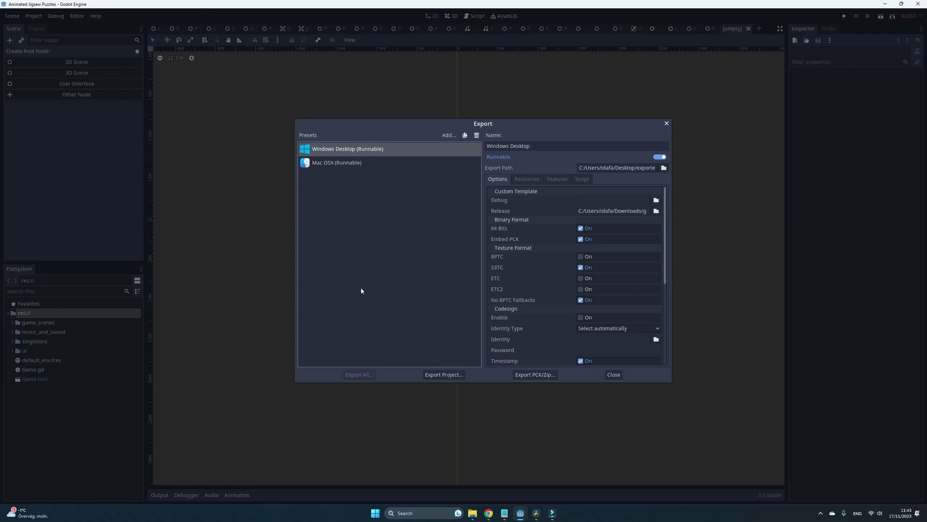
{"action": "left_click", "coordinate": [668, 123]}
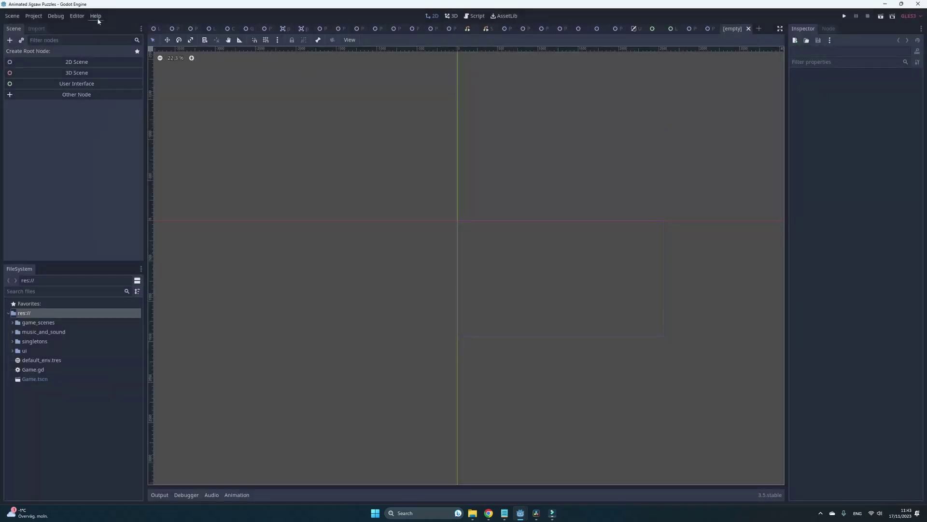
{"action": "left_click", "coordinate": [75, 16]}
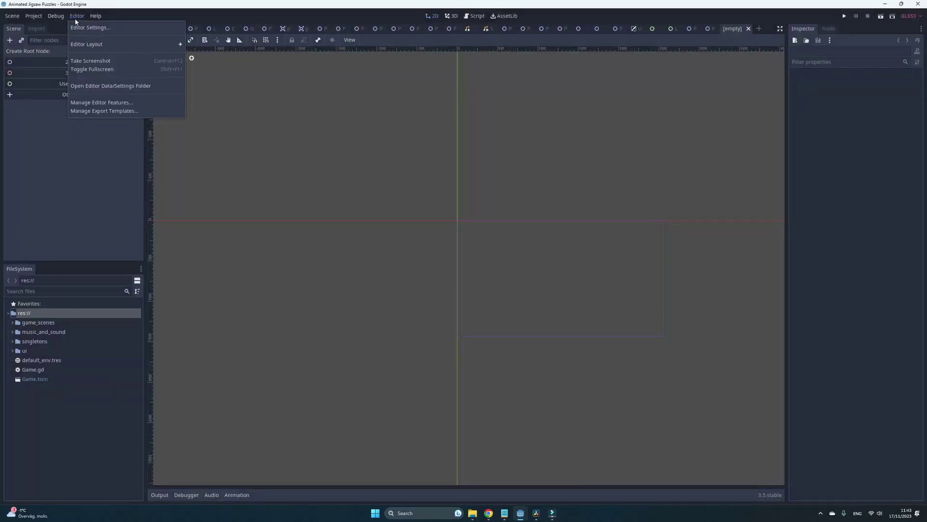
{"action": "left_click", "coordinate": [116, 110]}
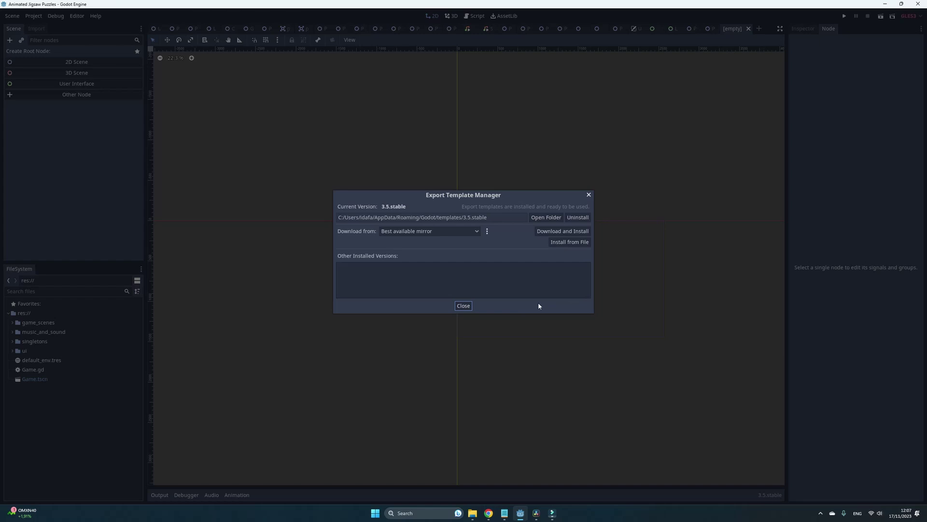
- Close the export template manager and reopen the Windows Desktop export preset
{"action": "left_click", "coordinate": [464, 305]}
{"action": "left_click", "coordinate": [32, 16]}
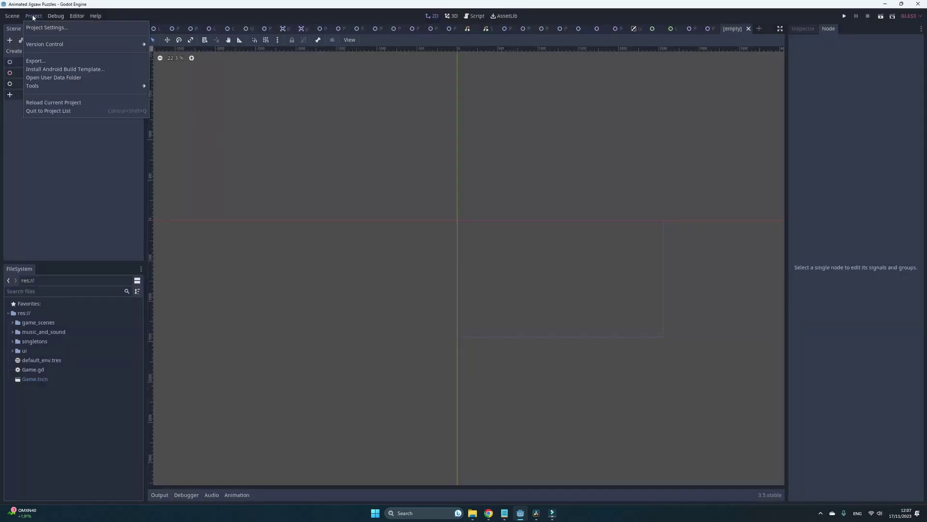
{"action": "left_click", "coordinate": [47, 60]}
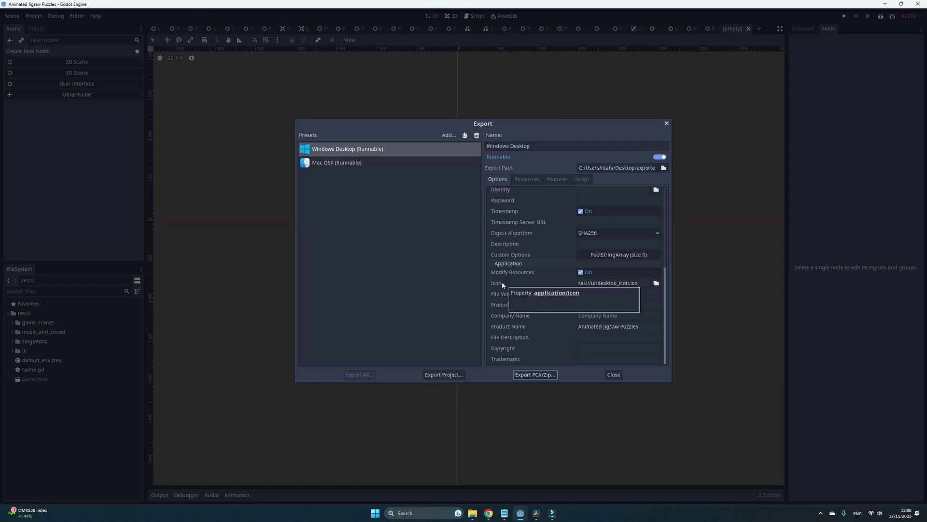
- Inspect the res://ui/desktop_icon.ico application icon path and compare it with the online ICO converter
{"action": "left_click", "coordinate": [568, 282]}
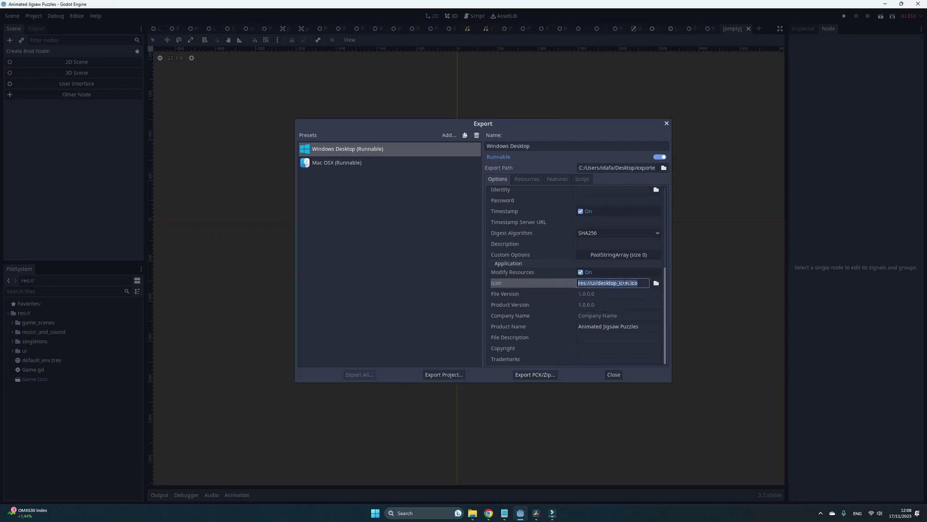
{"action": "left_click_drag", "start_coordinate": [630, 283], "coordinate": [637, 283]}
{"action": "left_click", "coordinate": [609, 283]}
{"action": "mouse_move", "coordinate": [489, 513]}
{"action": "left_click", "coordinate": [449, 467]}
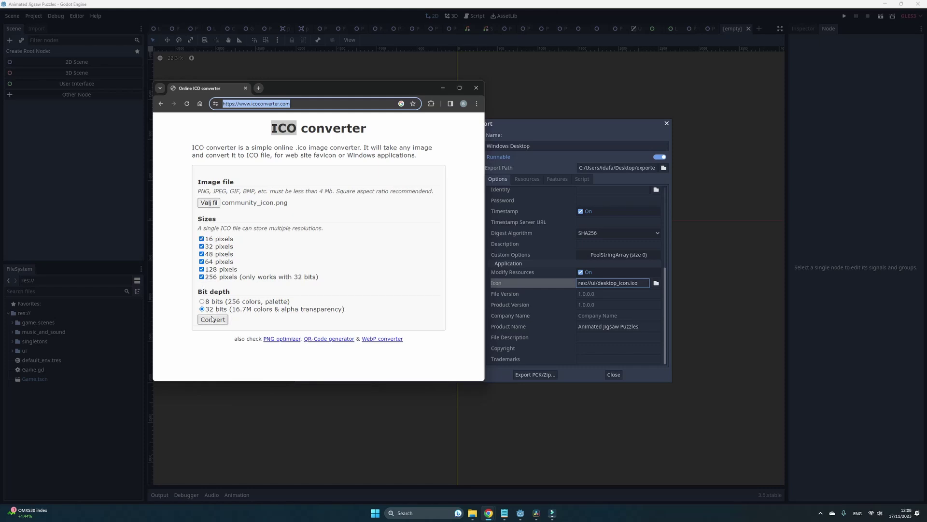
{"action": "left_click", "coordinate": [442, 88]}
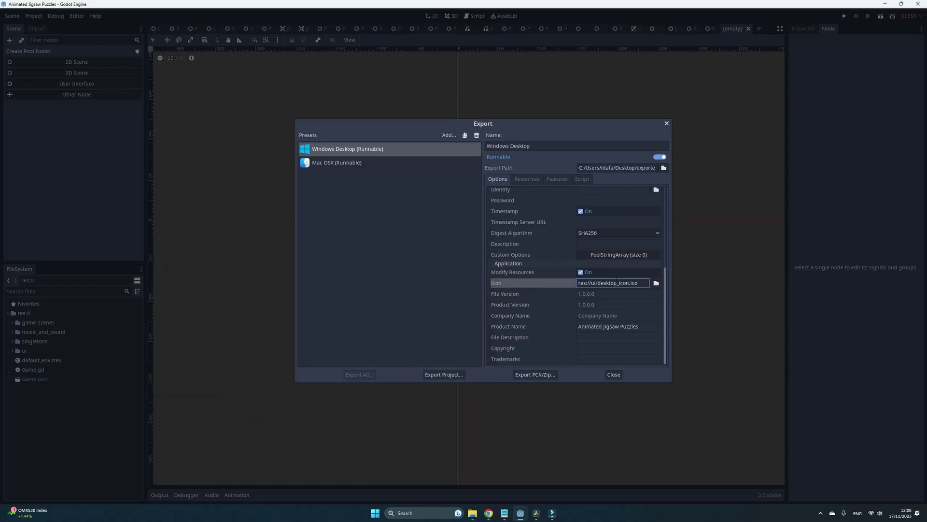
{"action": "key", "text": "ctrl+a"}
- Close the export dialog, then check the Windows Native Icon in Project Settings and close it
{"action": "left_click", "coordinate": [666, 124]}
{"action": "left_click", "coordinate": [34, 16]}
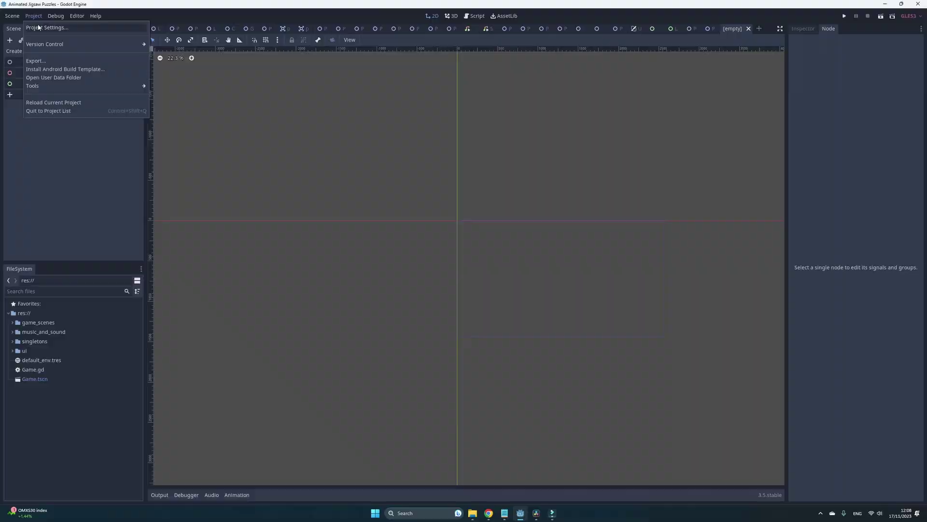
{"action": "left_click", "coordinate": [45, 27]}
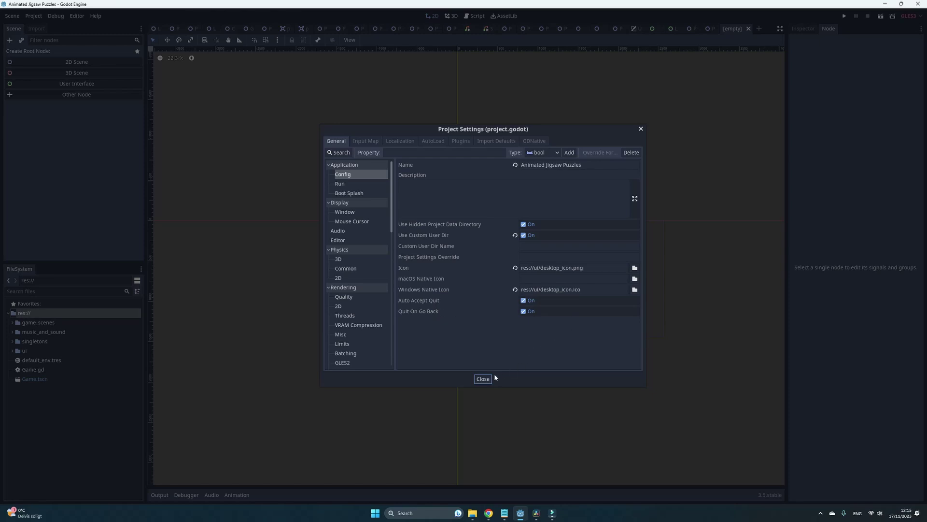
{"action": "left_click", "coordinate": [484, 378]}
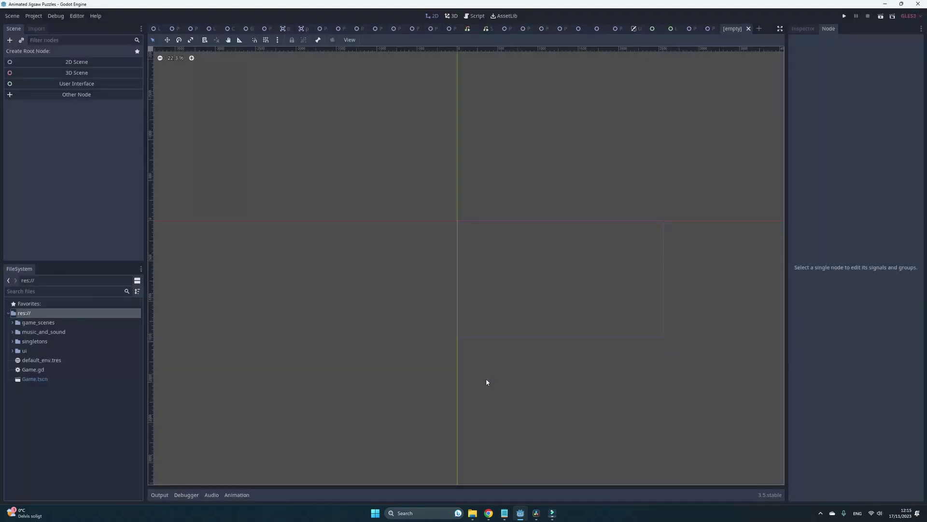
{"action": "left_click", "coordinate": [78, 15]}
{"action": "left_click", "coordinate": [86, 25]}
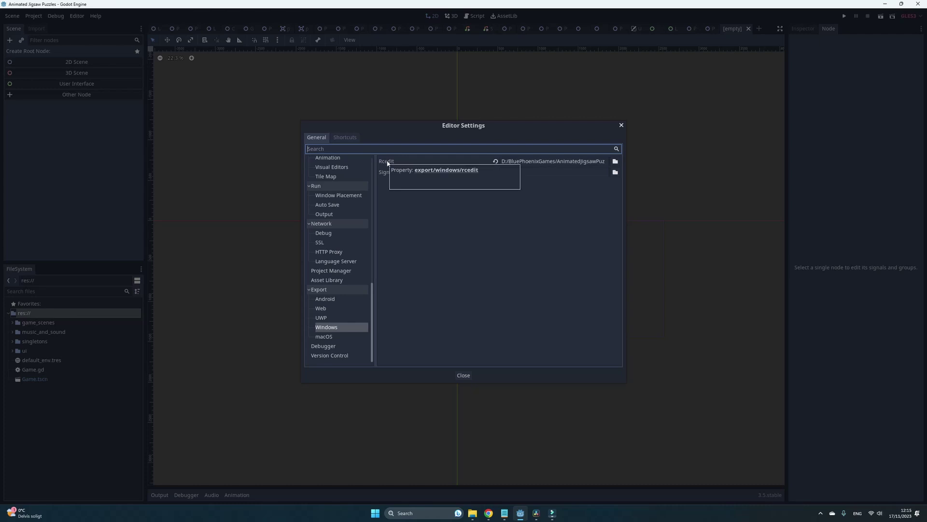
{"action": "left_click", "coordinate": [515, 471]}
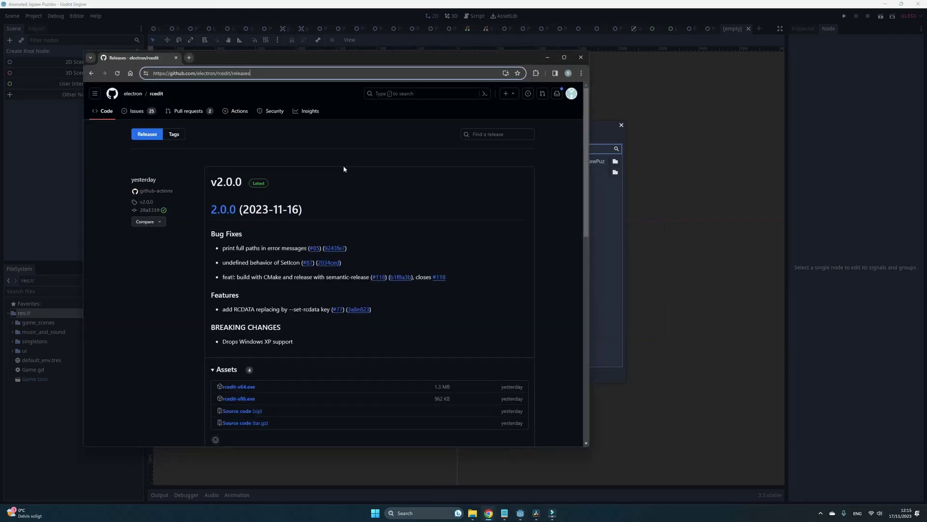
{"action": "left_click", "coordinate": [243, 68]}
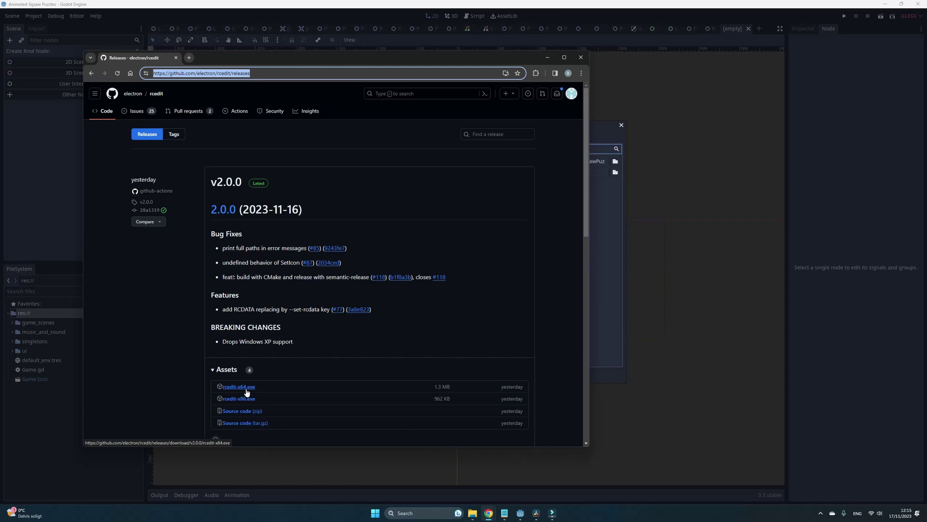
{"action": "left_click", "coordinate": [547, 57]}
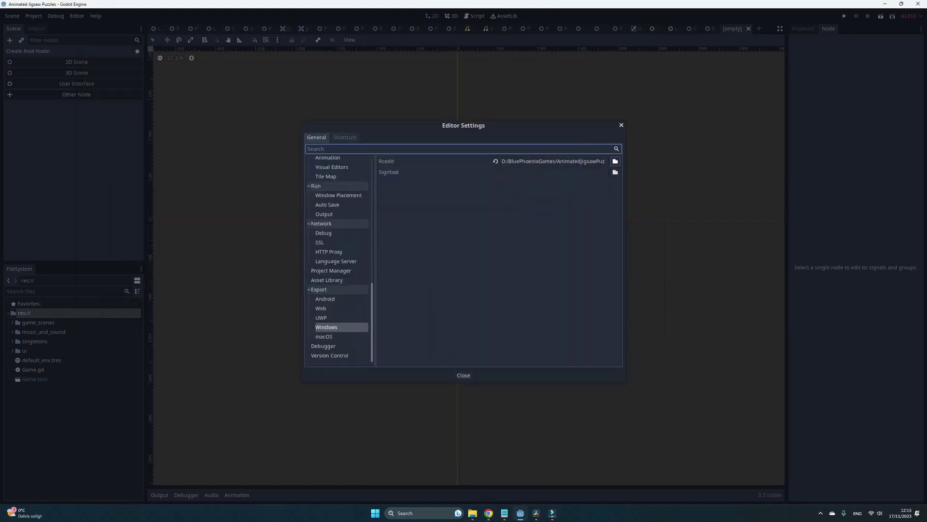
{"action": "left_click", "coordinate": [464, 375]}
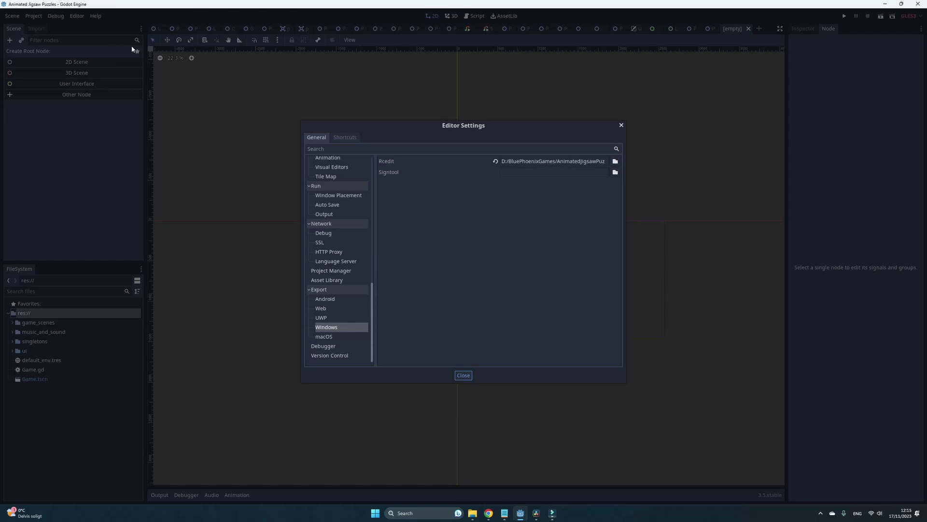
{"action": "key", "text": "Escape"}
- Export the Windows Desktop preset as AnimatedJigsawPuzzles.exe with Export With Debug unticked
{"action": "left_click", "coordinate": [34, 15]}
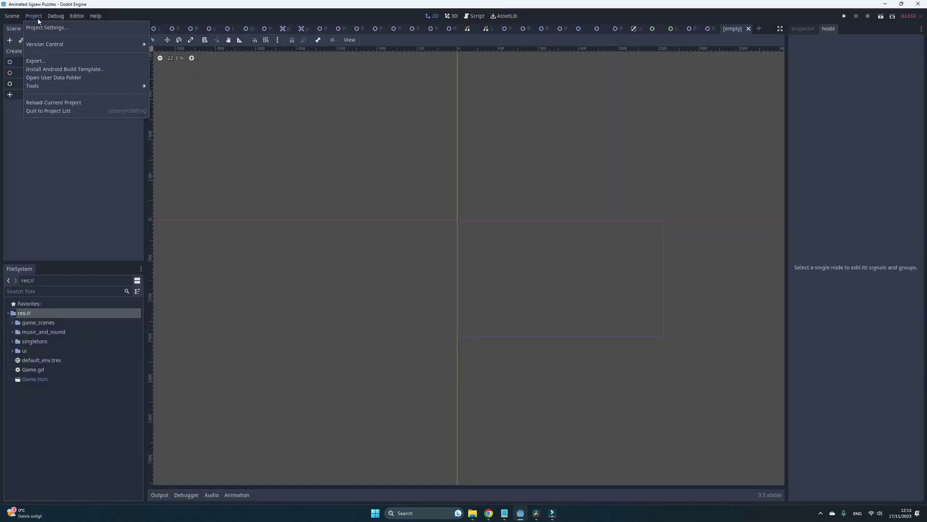
{"action": "left_click", "coordinate": [46, 62]}
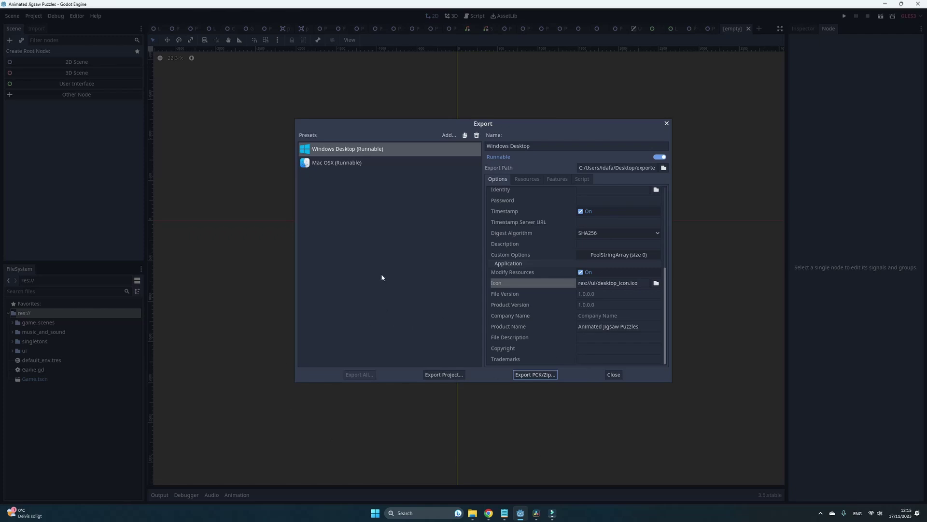
{"action": "scroll", "coordinate": [522, 269], "scroll_direction": "up", "scroll_amount": 2}
{"action": "scroll", "coordinate": [543, 271], "scroll_direction": "up", "scroll_amount": 3}
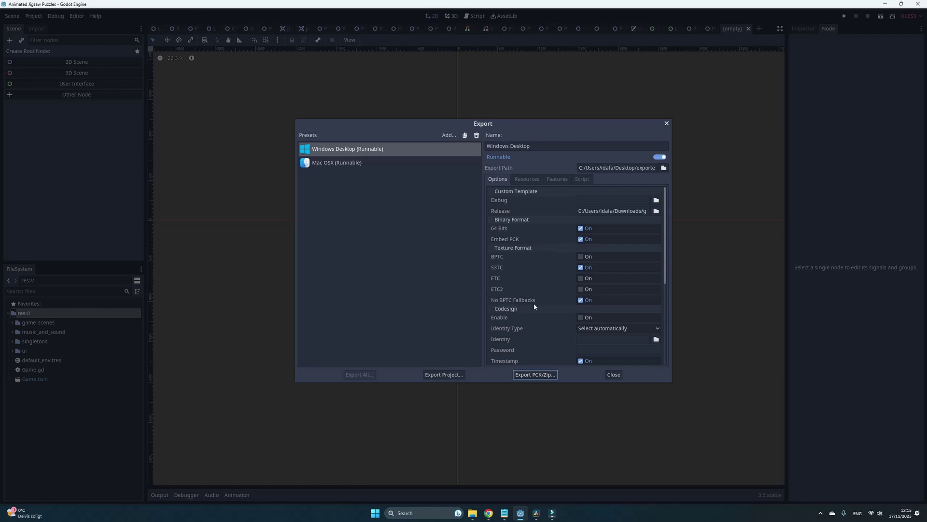
{"action": "scroll", "coordinate": [534, 303], "scroll_direction": "down", "scroll_amount": 5}
{"action": "left_click", "coordinate": [444, 374]}
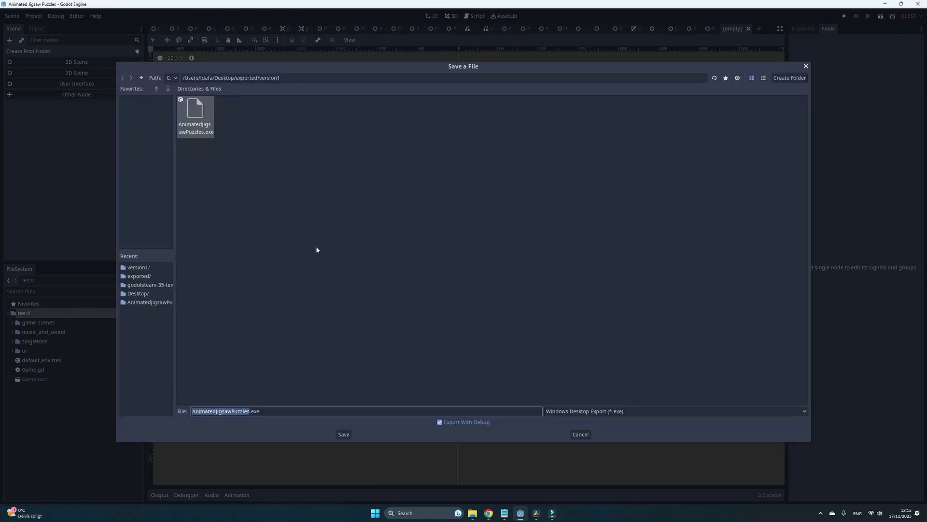
{"action": "left_click", "coordinate": [440, 423]}
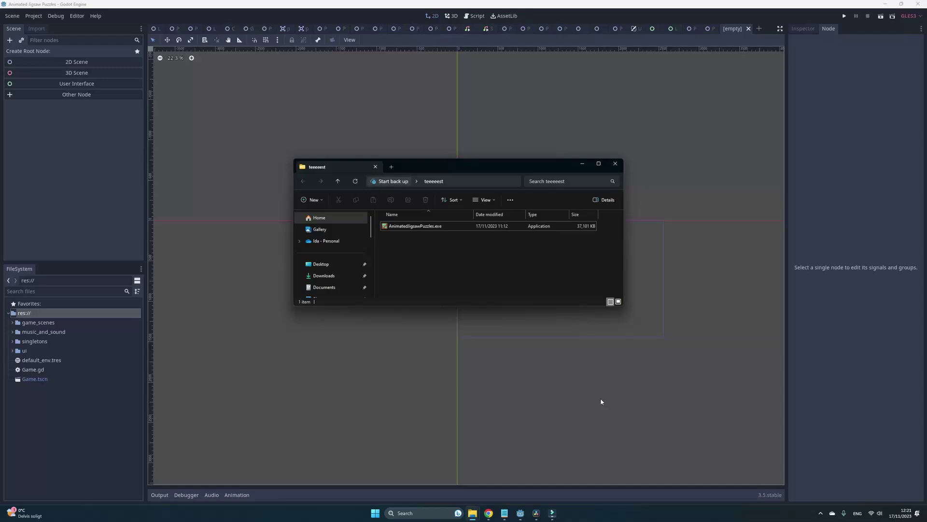
- Browse from sdk to tools, ContentBuilder and content in File Explorer
{"action": "left_click_drag", "start_coordinate": [520, 171], "coordinate": [514, 164]}
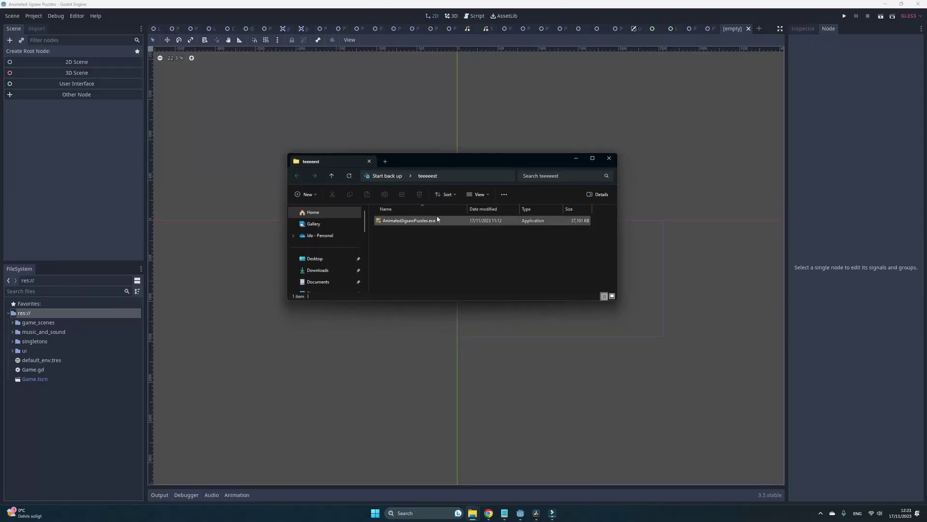
{"action": "left_click", "coordinate": [422, 223]}
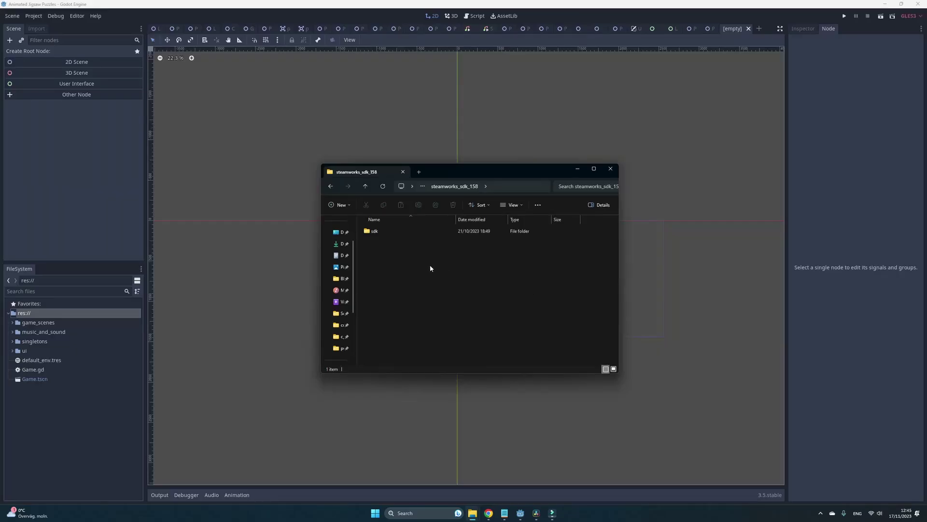
{"action": "double_click", "coordinate": [391, 232]}
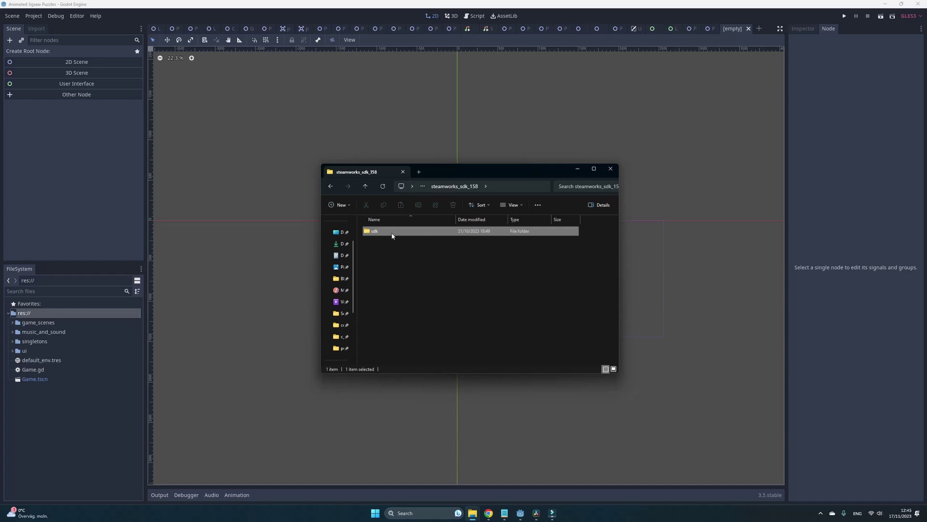
{"action": "double_click", "coordinate": [383, 275]}
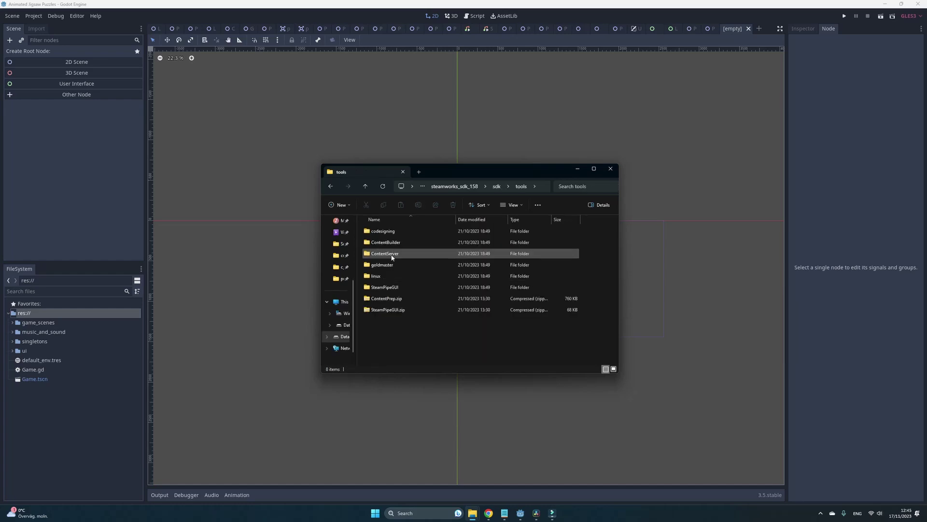
{"action": "left_click", "coordinate": [412, 244]}
{"action": "double_click", "coordinate": [412, 245]}
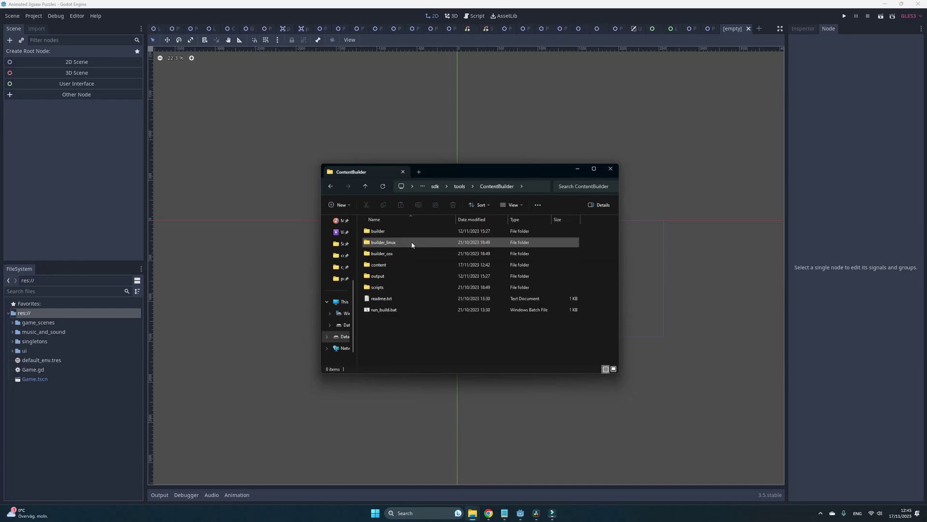
{"action": "left_click", "coordinate": [407, 267]}
{"action": "double_click", "coordinate": [406, 268]}
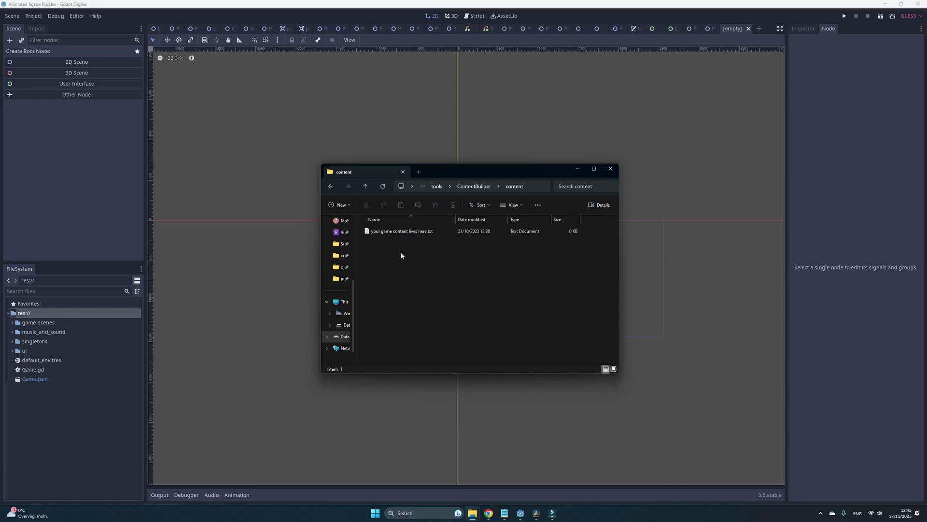
- Create a windows_animated_jigsaw_puzzles folder in content and paste AnimatedJigsawPuzzles.exe into it
{"action": "right_click", "coordinate": [392, 257]}
{"action": "mouse_move", "coordinate": [420, 312]}
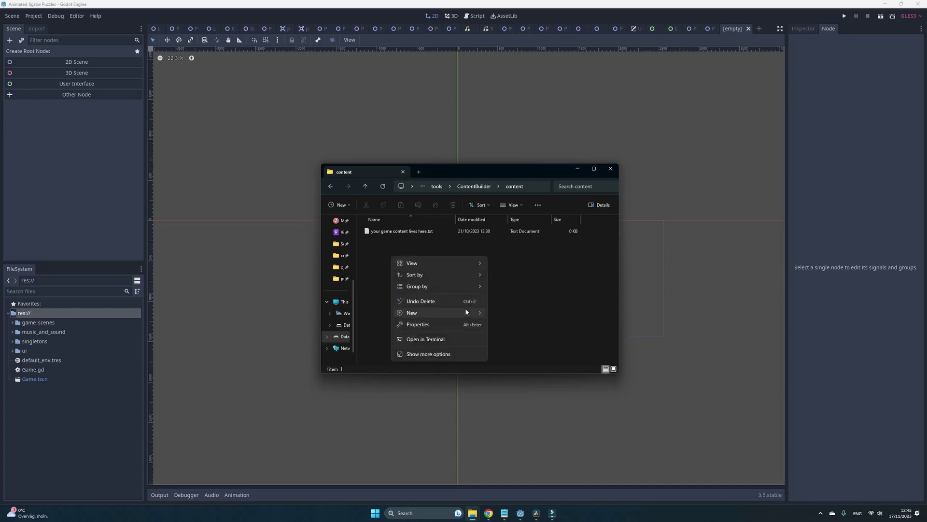
{"action": "left_click", "coordinate": [502, 311]}
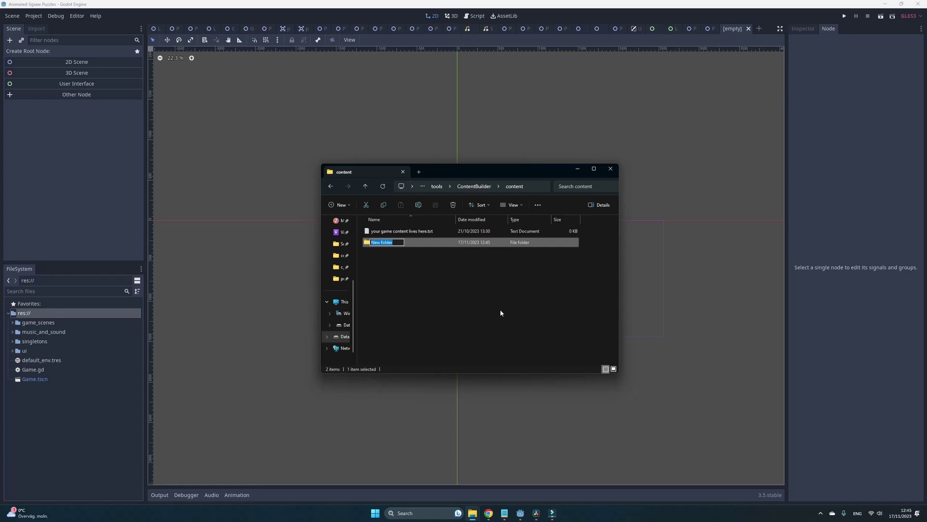
{"action": "type", "text": "windows_animated_jigsaw_puzzles"}
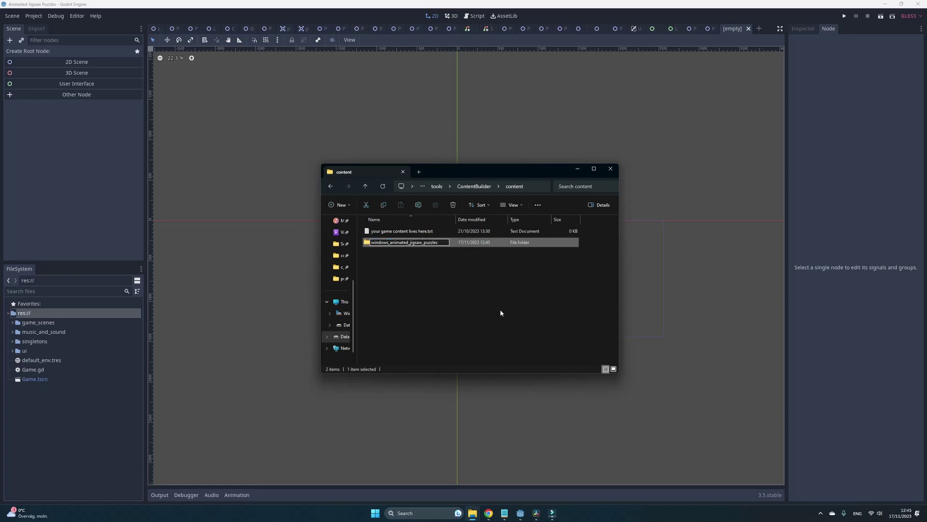
{"action": "key", "text": "Return"}
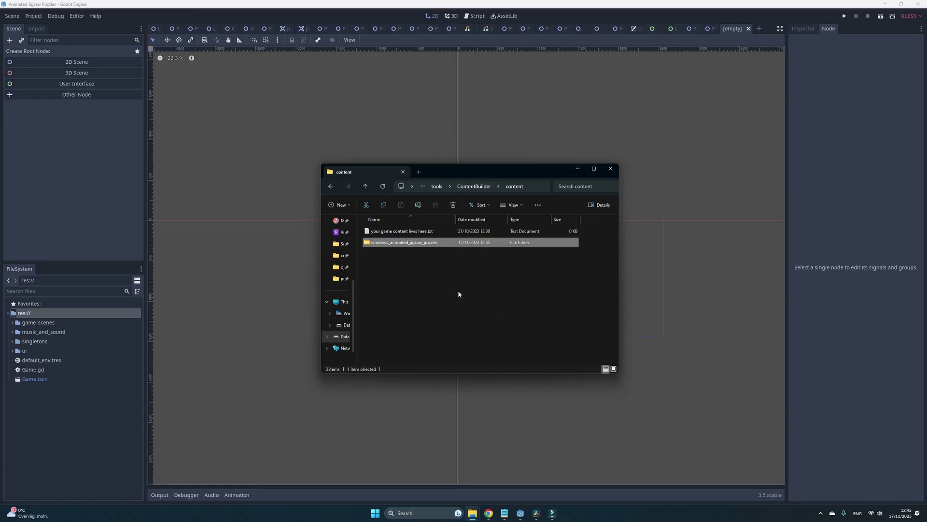
{"action": "double_click", "coordinate": [425, 241]}
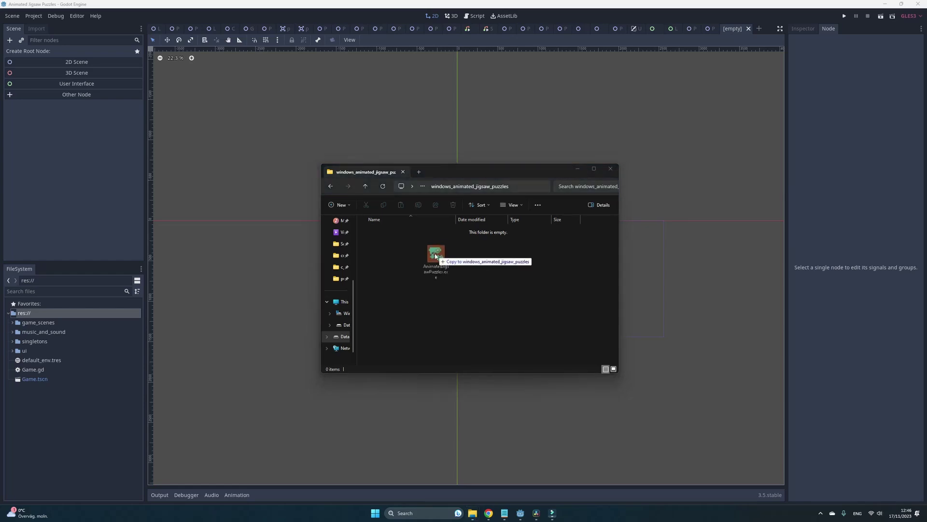
{"action": "key", "text": "ctrl+v"}
{"action": "left_click", "coordinate": [442, 272]}
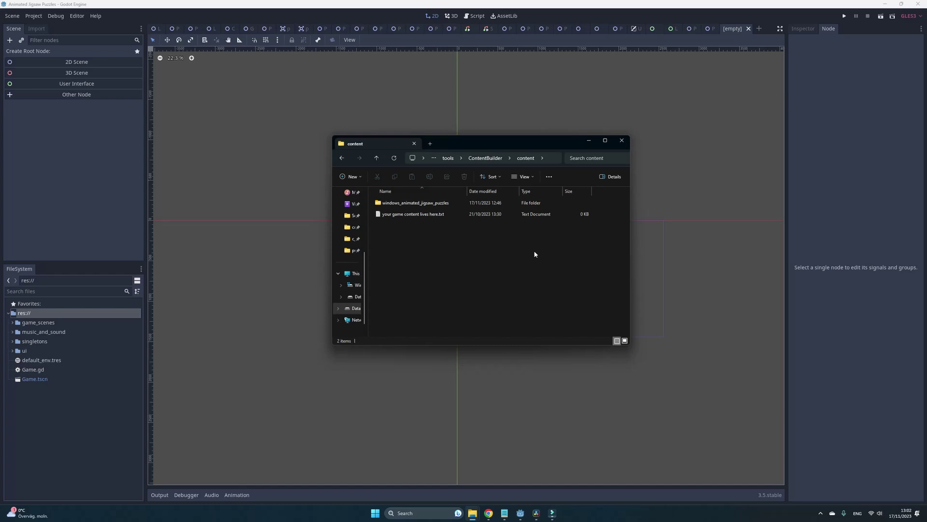
- Launch the build uploader from the tools > SteamPipeGUI folder
{"action": "left_click", "coordinate": [342, 158]}
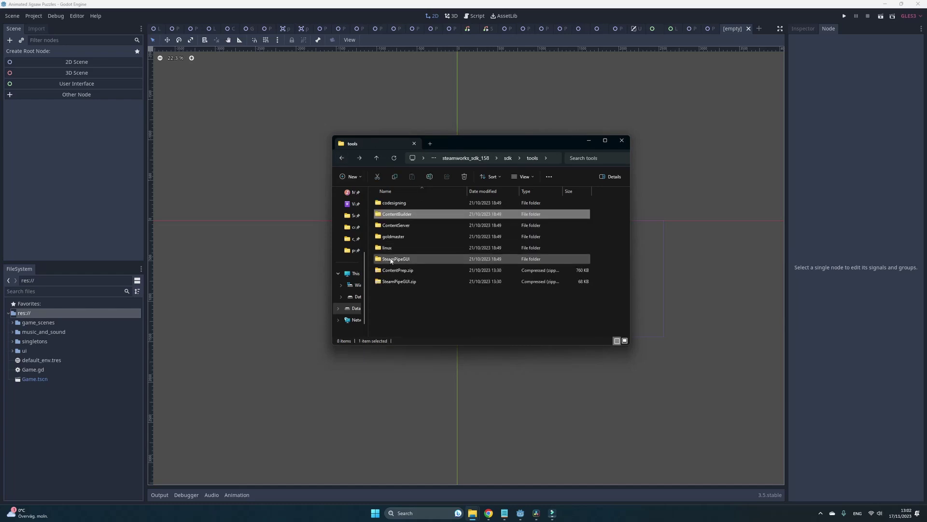
{"action": "double_click", "coordinate": [394, 259]}
{"action": "double_click", "coordinate": [413, 215]}
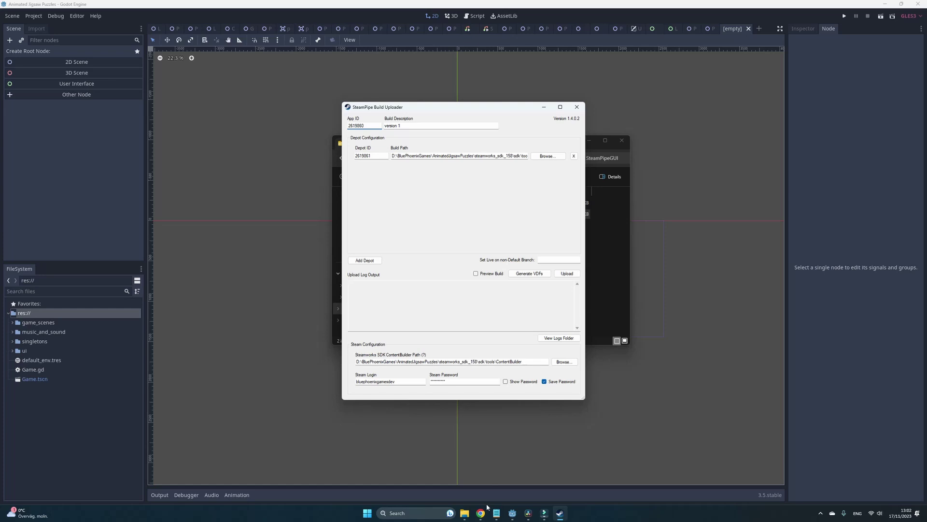
{"action": "mouse_move", "coordinate": [481, 513]}
{"action": "left_click", "coordinate": [478, 479]}
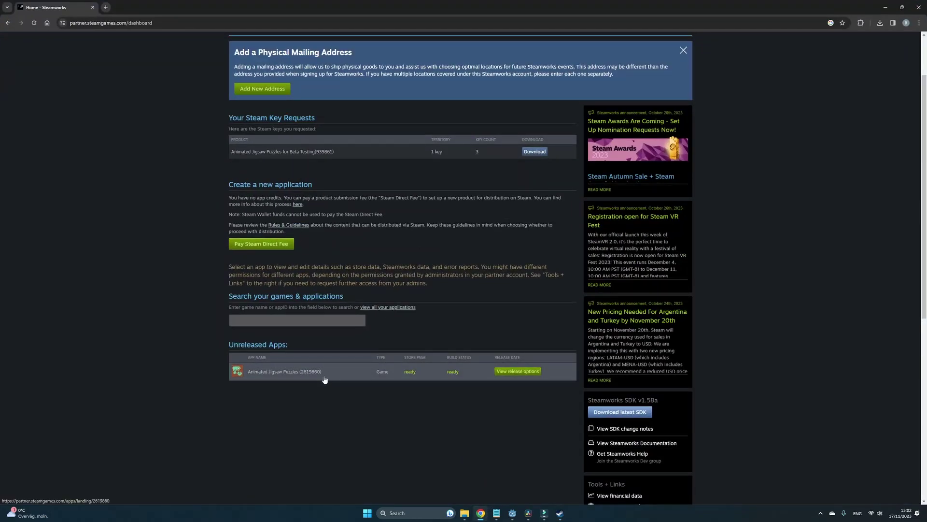
{"action": "left_click", "coordinate": [885, 6]}
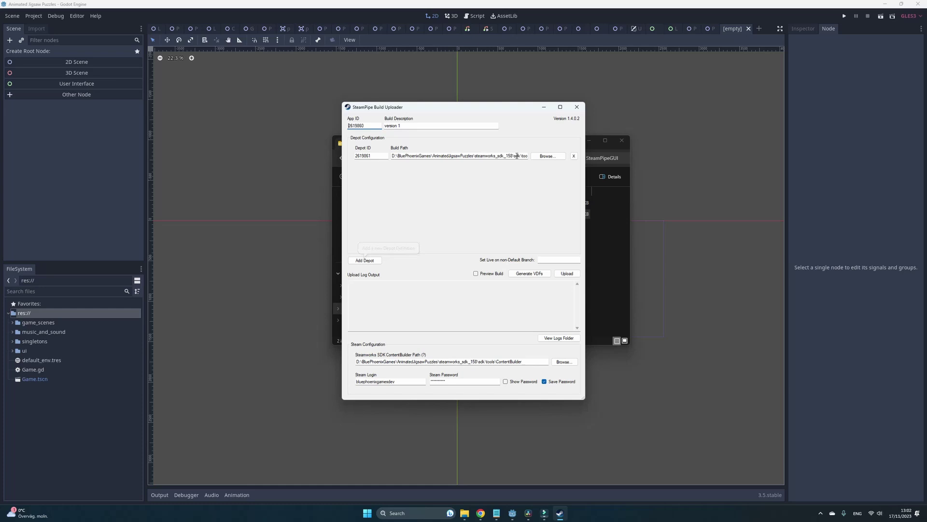
- Point the build path at the windows_animated_jigsaw_puzzles folder and start the upload
{"action": "left_click_drag", "start_coordinate": [516, 156], "coordinate": [547, 159]}
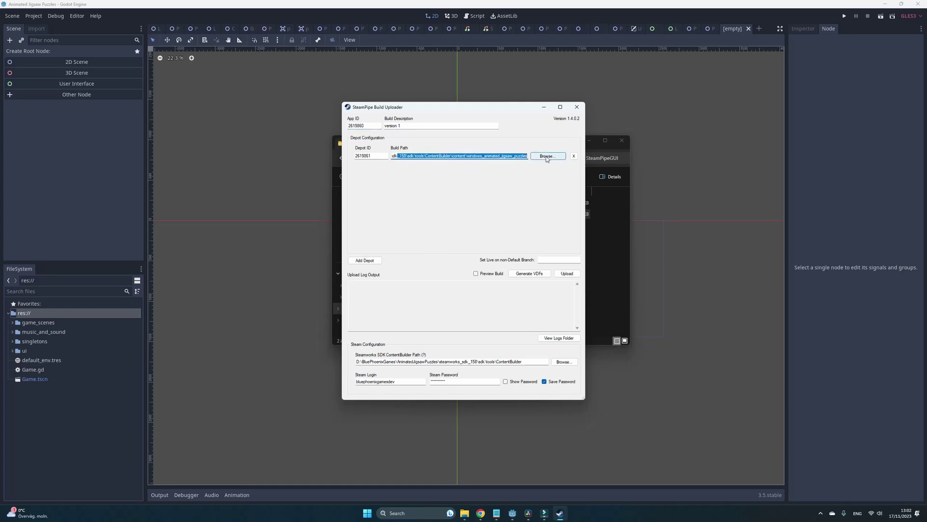
{"action": "left_click", "coordinate": [490, 156]}
{"action": "left_click_drag", "start_coordinate": [427, 156], "coordinate": [506, 153]}
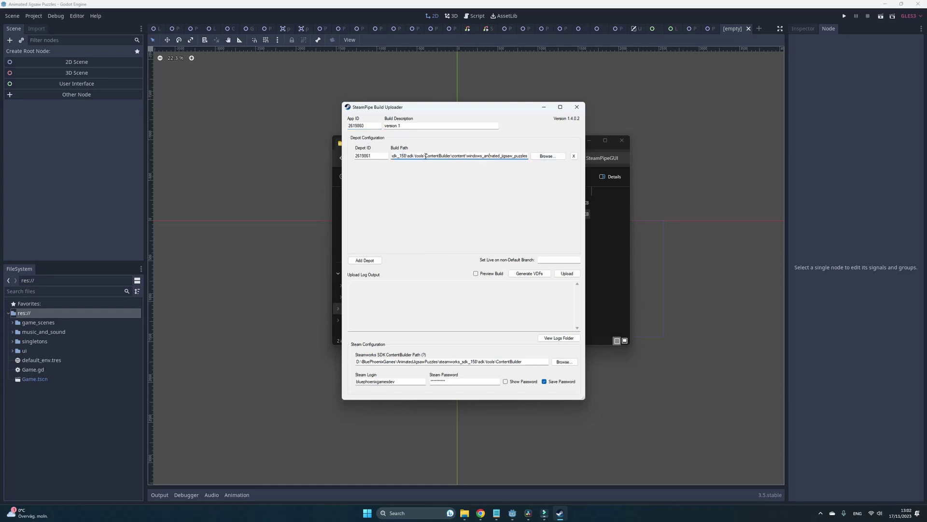
{"action": "left_click", "coordinate": [506, 154]}
{"action": "left_click", "coordinate": [567, 273]}
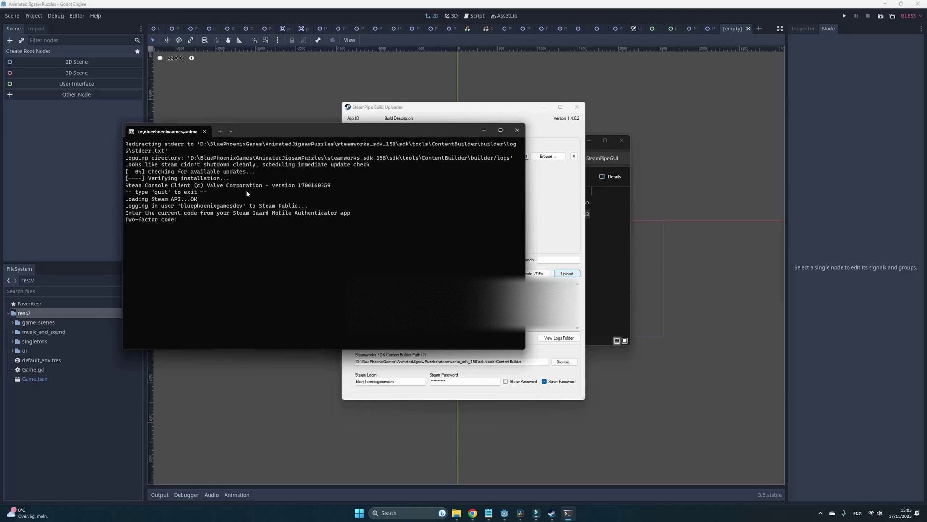
- Close the SteamCMD console waiting for the Steam Guard two-factor code
{"action": "left_click", "coordinate": [517, 129]}
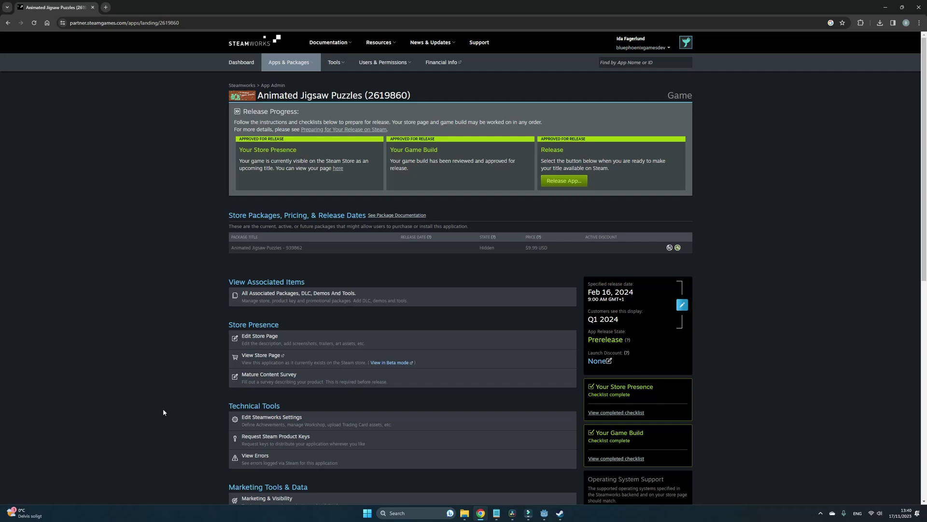
- Open the SteamPipe builds list in the app's Steamworks settings
{"action": "left_click", "coordinate": [293, 420]}
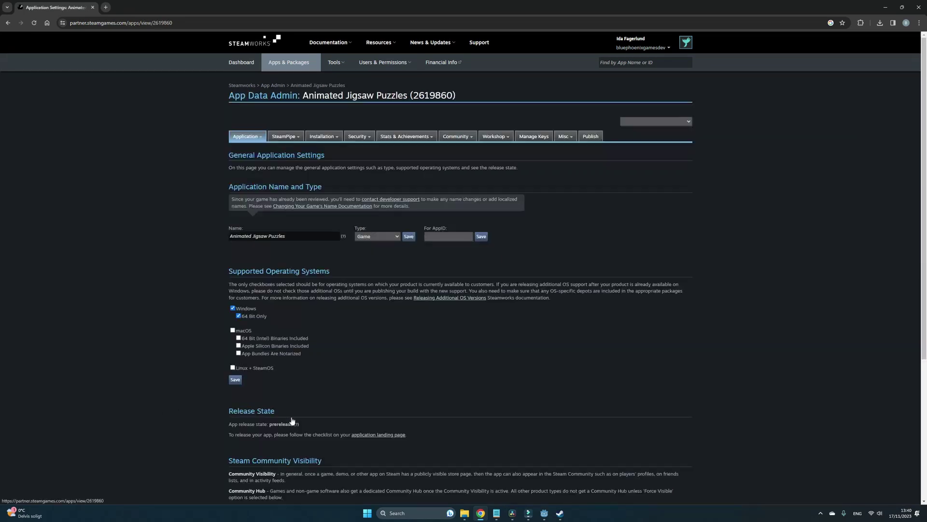
{"action": "mouse_move", "coordinate": [284, 137]}
{"action": "left_click", "coordinate": [279, 148]}
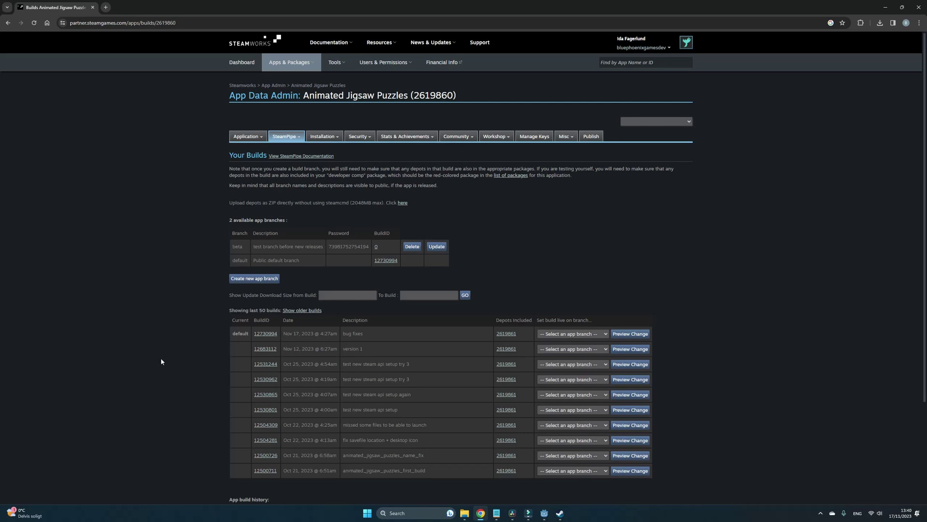
{"action": "left_click", "coordinate": [560, 513]}
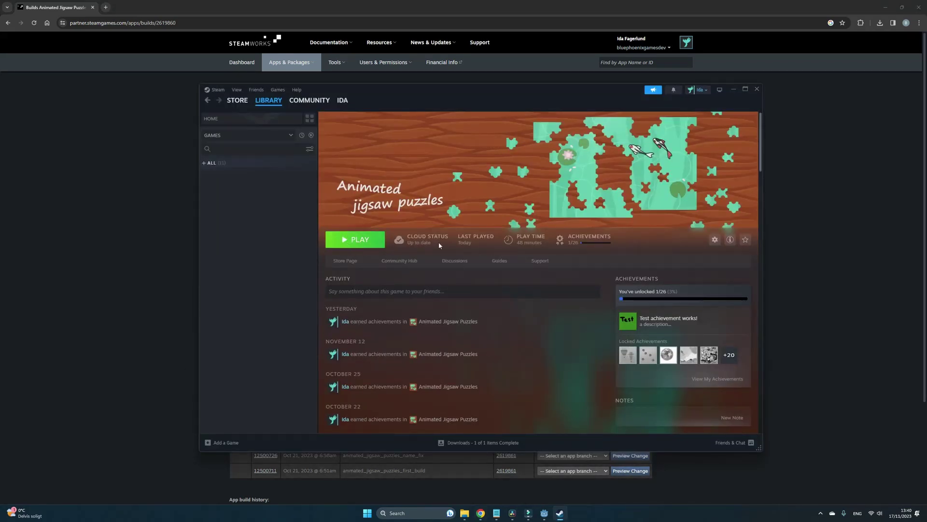
{"action": "left_click", "coordinate": [732, 89]}
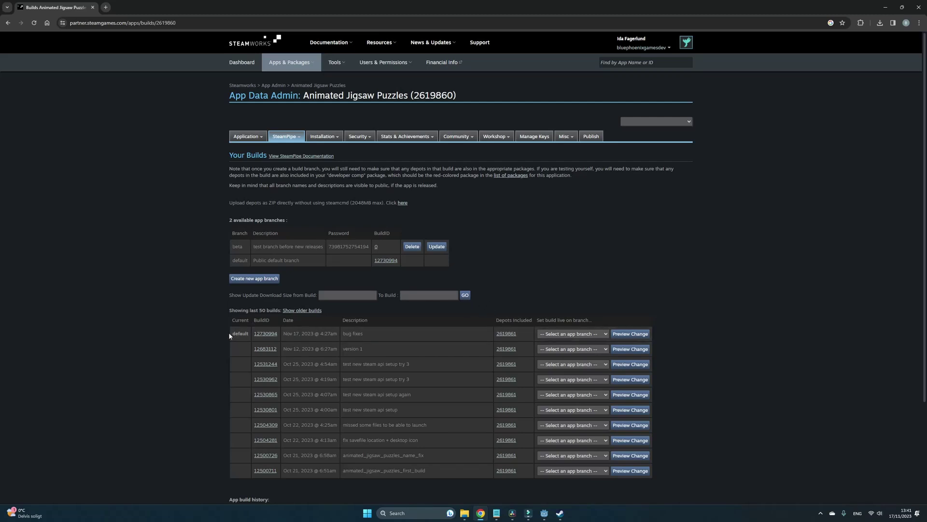
- Assign version 1 build 12683112 to the default branch, preview, and go back
{"action": "left_click", "coordinate": [599, 335]}
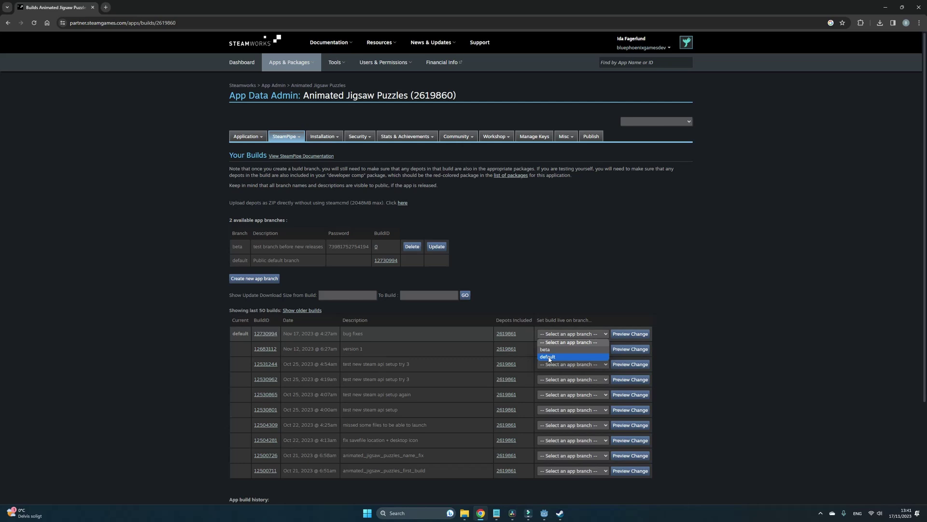
{"action": "left_click", "coordinate": [552, 286]}
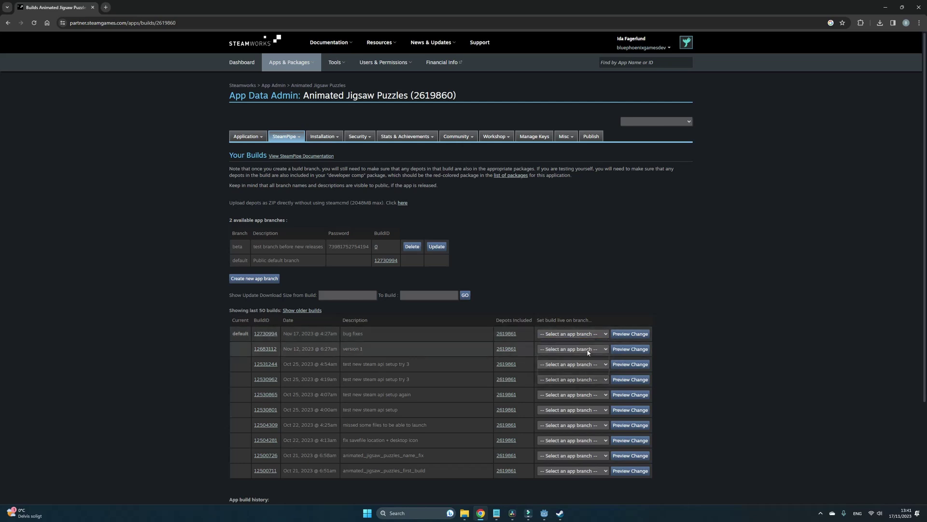
{"action": "left_click", "coordinate": [572, 349]}
{"action": "left_click", "coordinate": [569, 371]}
{"action": "left_click", "coordinate": [630, 350]}
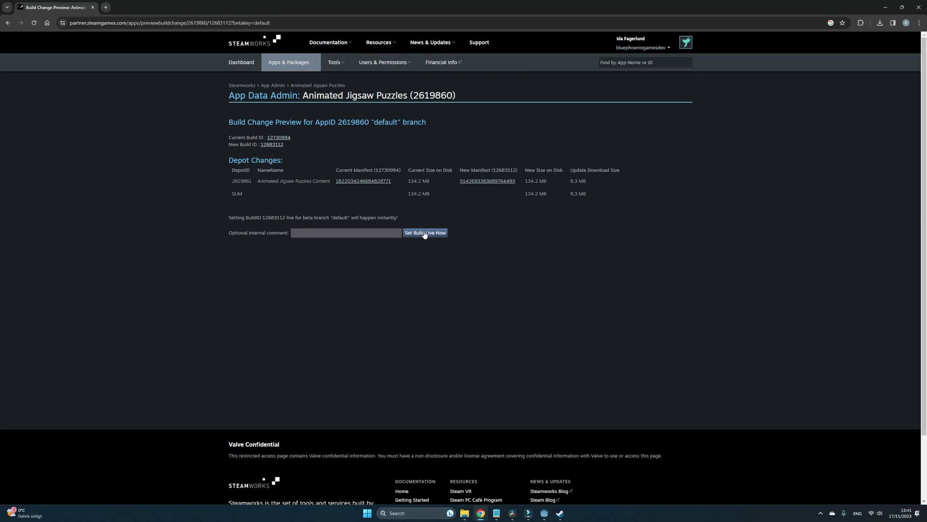
{"action": "left_click", "coordinate": [9, 22]}
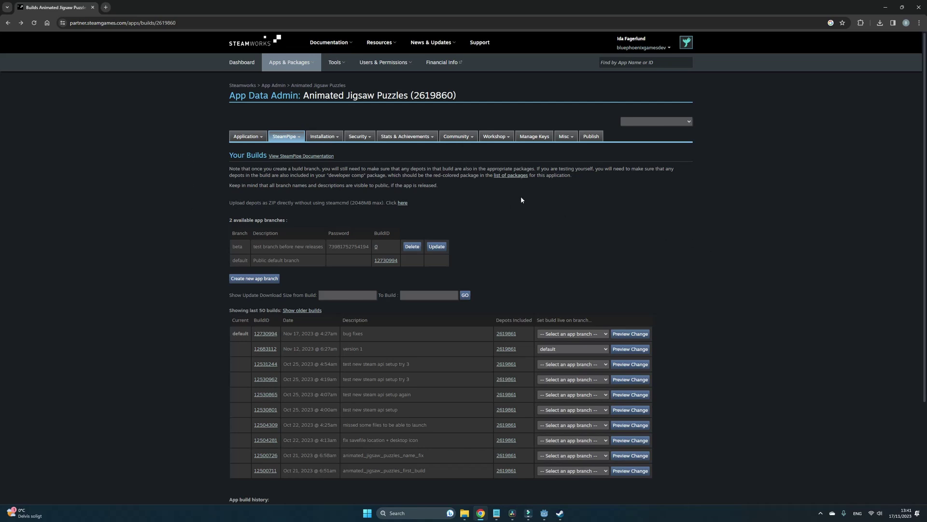
{"action": "mouse_move", "coordinate": [324, 137]}
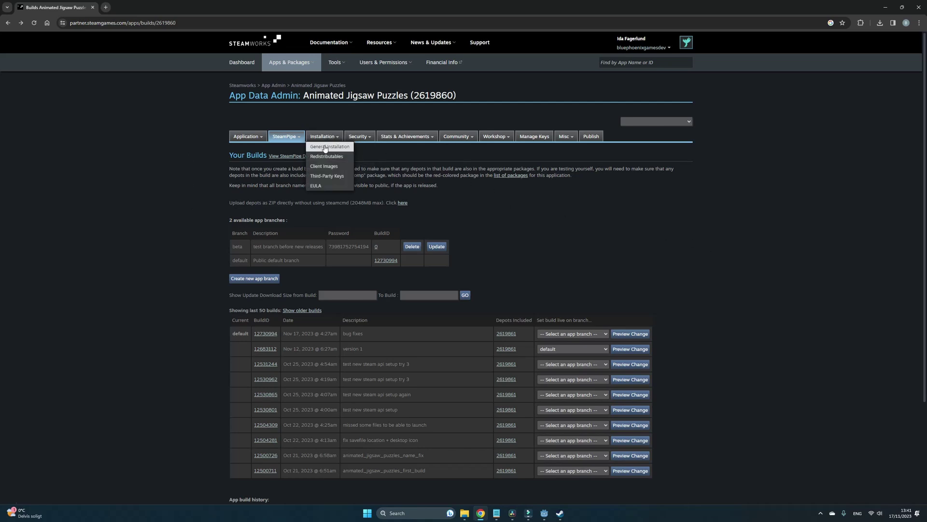
- Confirm AnimatedJigsawPuzzles.exe as the launch executable, then bring up the Steam library page
{"action": "left_click", "coordinate": [324, 148]}
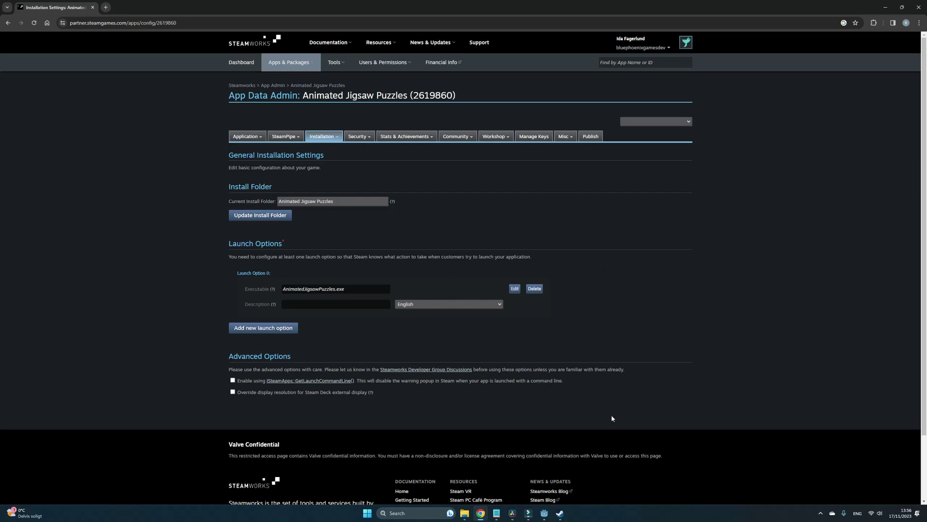
{"action": "left_click", "coordinate": [552, 504]}
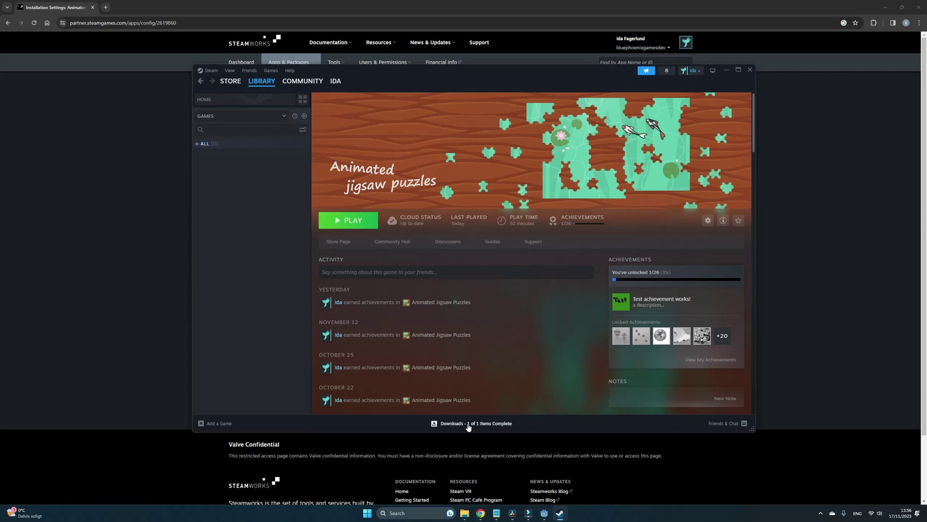
- Start Animated Jigsaw Puzzles with the green PLAY button in the Steam library
{"action": "left_click", "coordinate": [346, 221]}
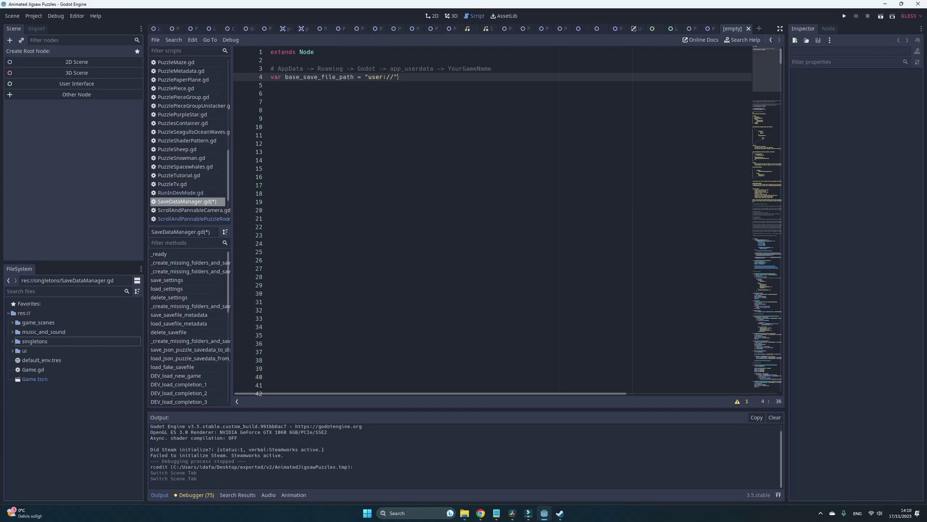
- Highlight 'Godot' in SaveDataManager.gd's path comment, then view Project Settings' Application Config
{"action": "left_click_drag", "start_coordinate": [402, 76], "coordinate": [268, 80]}
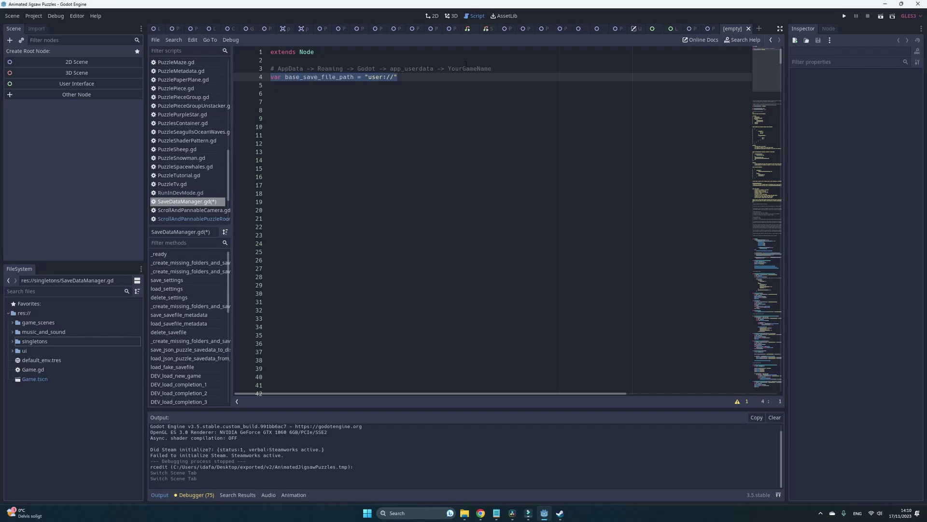
{"action": "left_click_drag", "start_coordinate": [492, 69], "coordinate": [270, 69]}
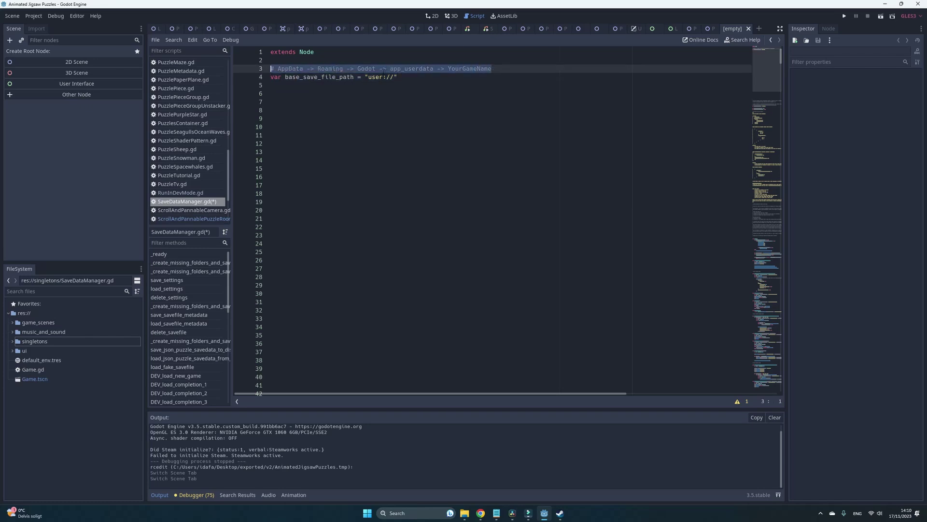
{"action": "left_click", "coordinate": [419, 77]}
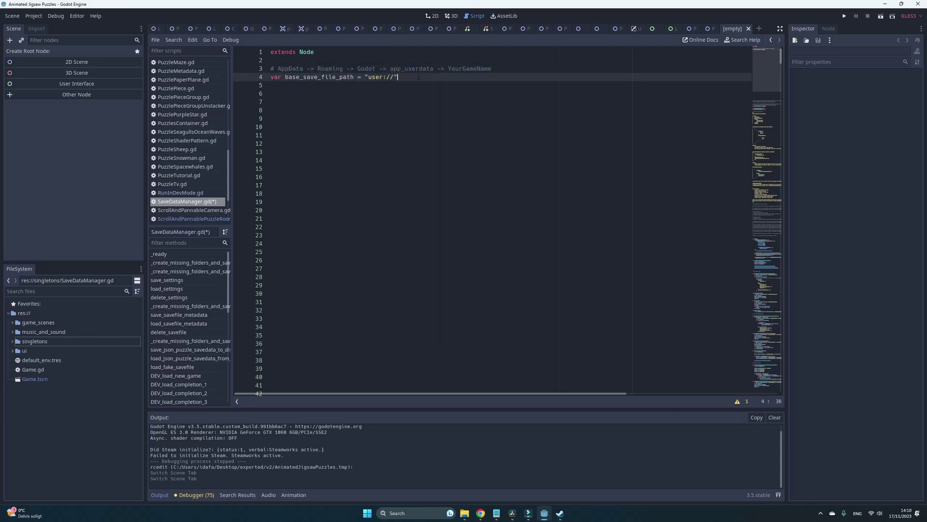
{"action": "double_click", "coordinate": [368, 68]}
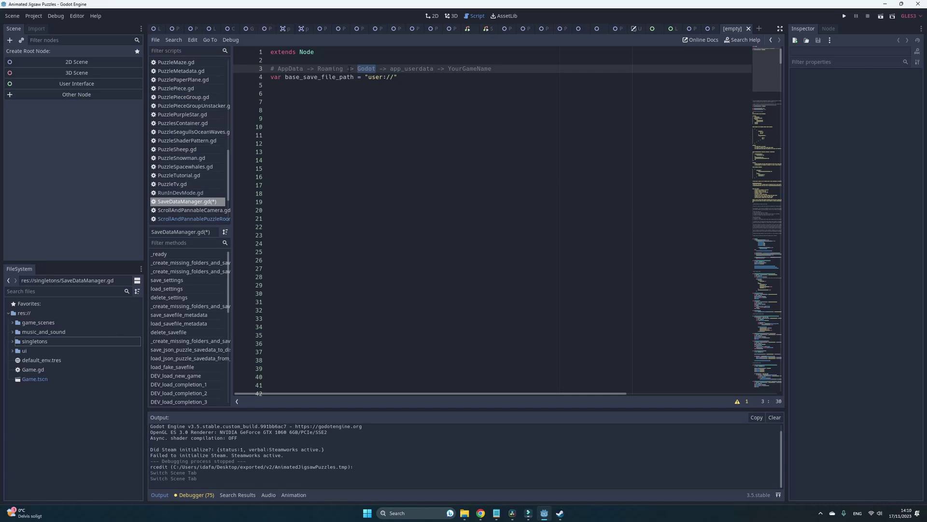
{"action": "left_click", "coordinate": [34, 15]}
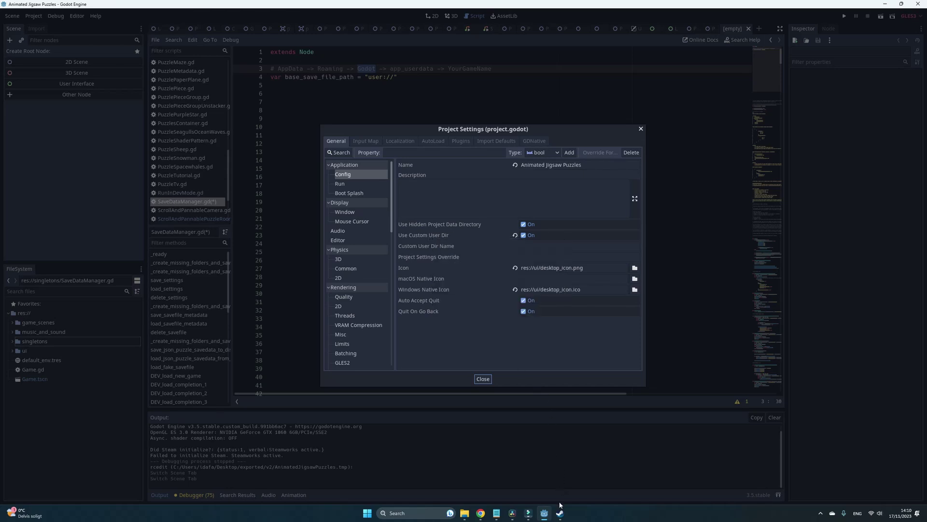
- Check the Animated Jigsaw Puzzles Steam page for the unlocked Test achievement, 1 of 26
{"action": "left_click", "coordinate": [560, 477]}
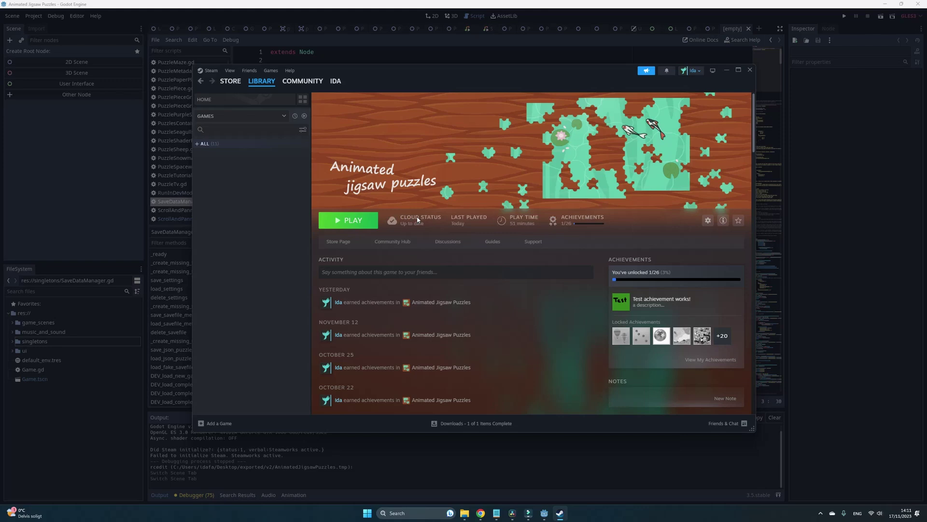
{"action": "left_click", "coordinate": [477, 473]}
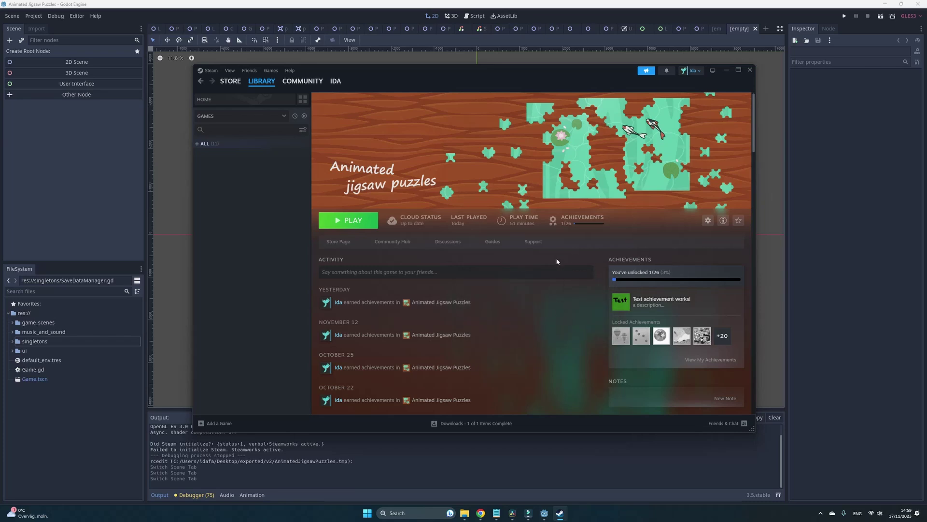
- Search Godot's asset library for 'steam', then view the GodotSteam GitHub repository
{"action": "left_click", "coordinate": [726, 70]}
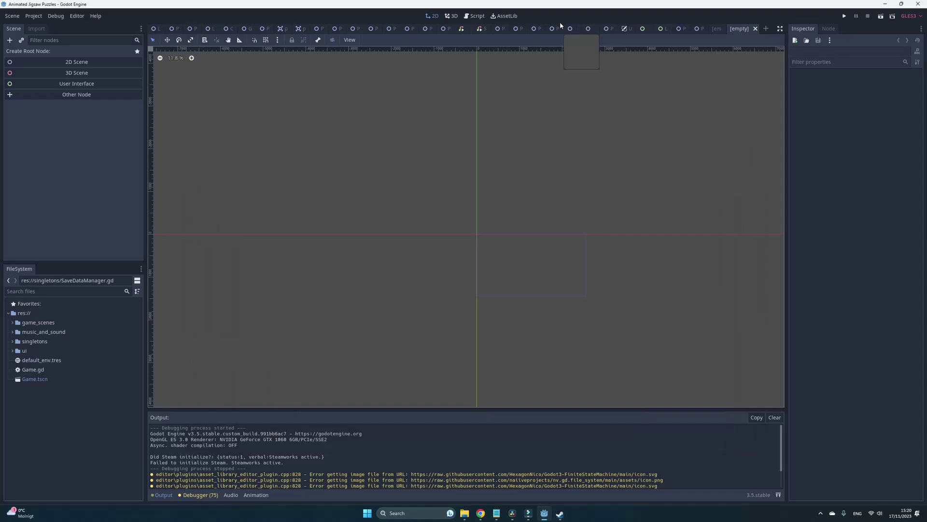
{"action": "left_click", "coordinate": [509, 16]}
{"action": "type", "text": "steam"}
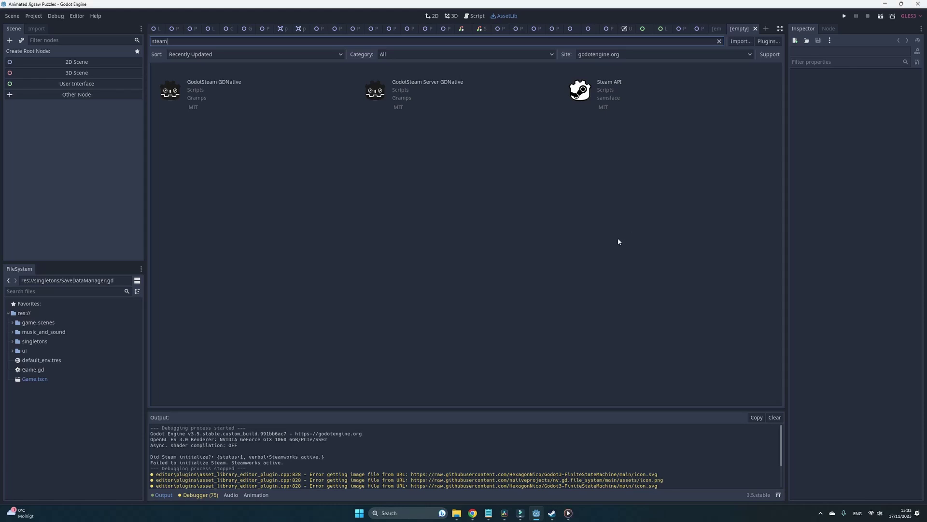
{"action": "left_click", "coordinate": [473, 513]}
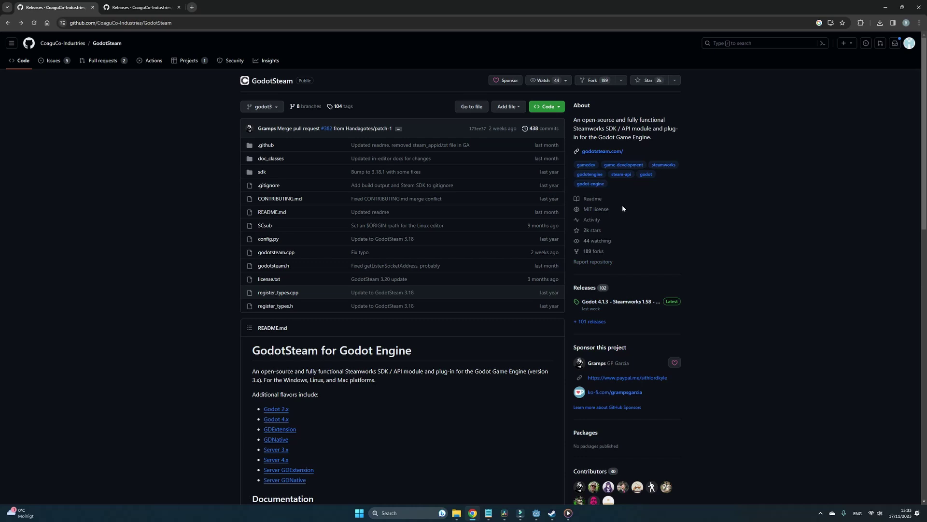
- Find the Godot 3.5 GodotSteam 3.17.1 release and download win64-g35-s155-gs3171.zip
{"action": "left_click", "coordinate": [586, 288]}
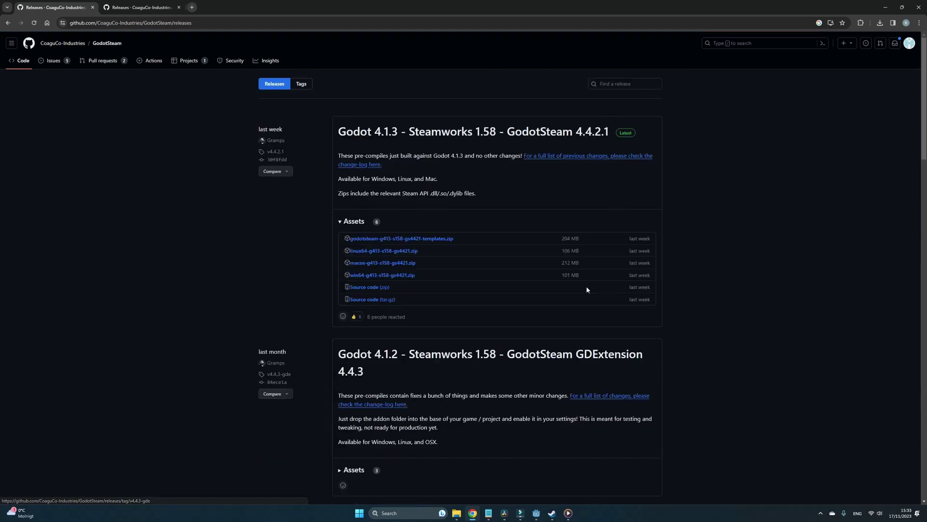
{"action": "left_click", "coordinate": [136, 6]}
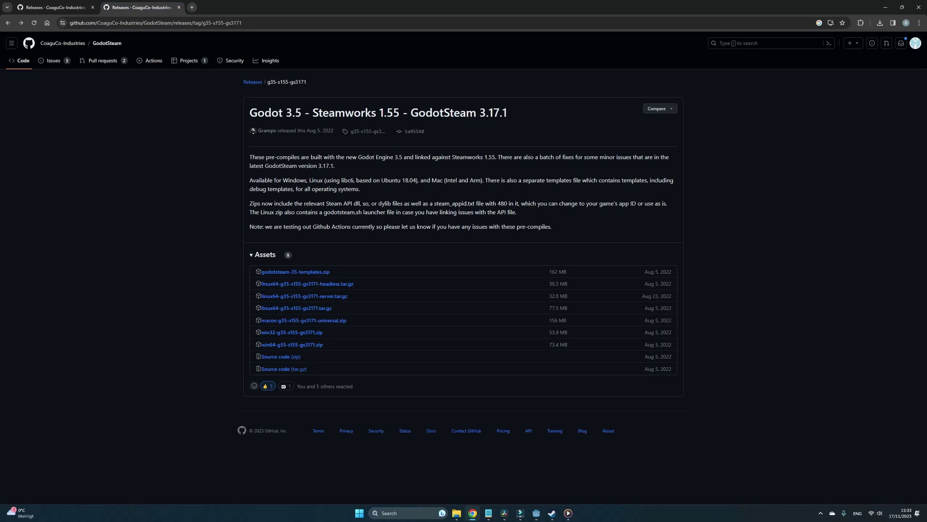
{"action": "left_click_drag", "start_coordinate": [301, 114], "coordinate": [286, 113]}
{"action": "left_click", "coordinate": [286, 113]}
{"action": "double_click", "coordinate": [298, 113]}
{"action": "left_click", "coordinate": [300, 346]}
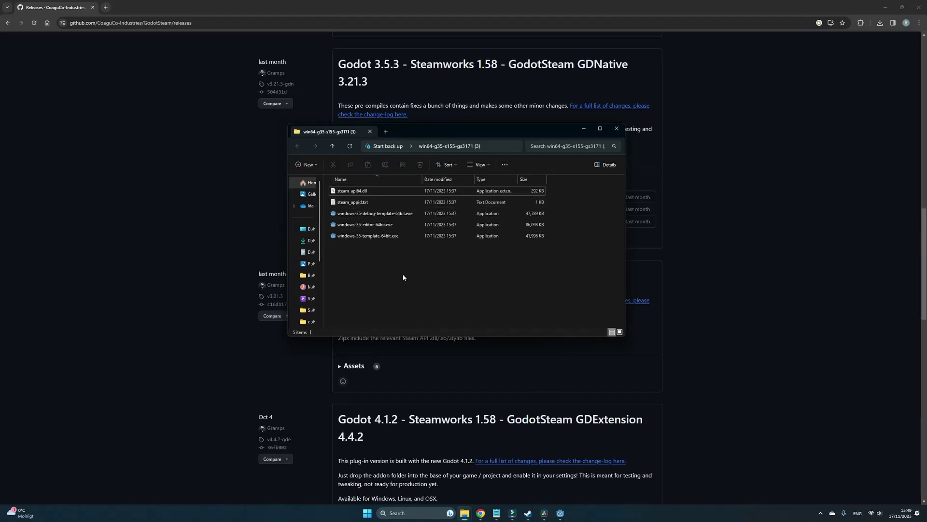
- Launch windows-35-editor-64bit.exe from the extracted win64-g35-s155-gs3171 folder
{"action": "left_click", "coordinate": [373, 226]}
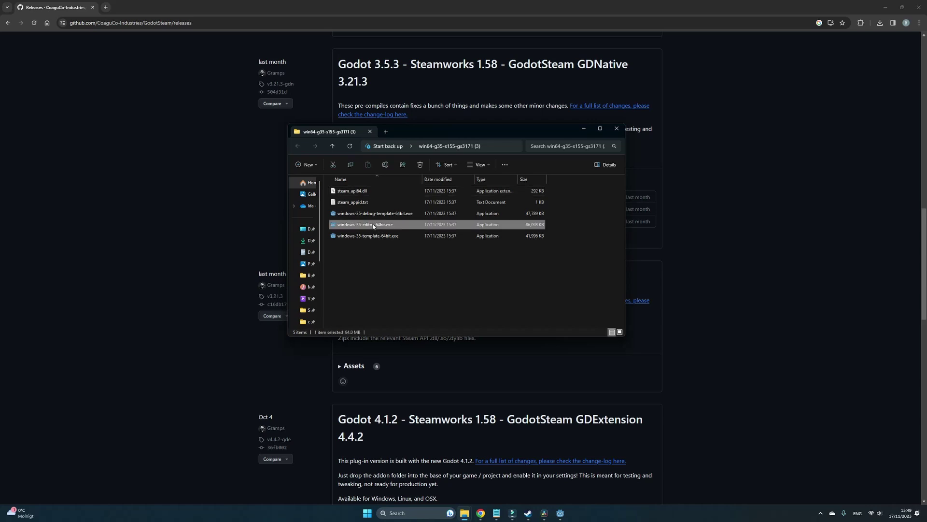
{"action": "left_click", "coordinate": [385, 192], "text": "ctrl"}
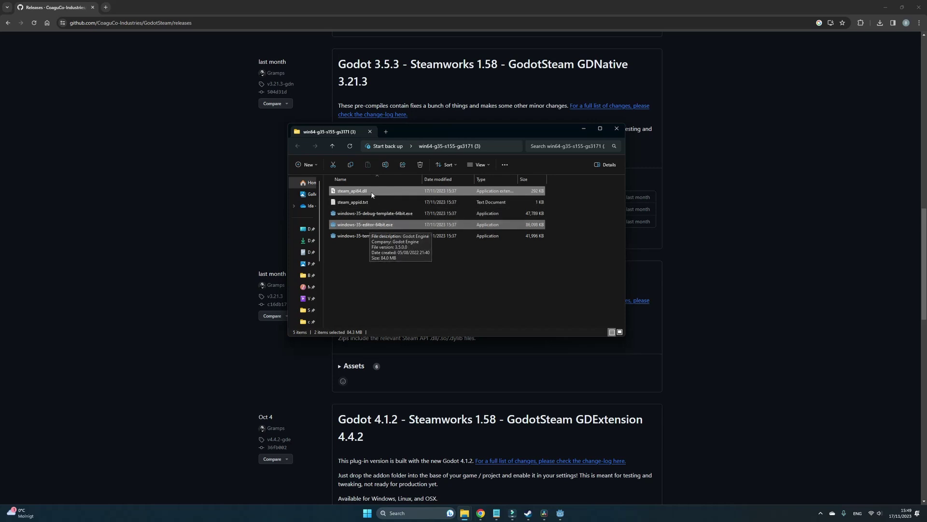
{"action": "left_click", "coordinate": [376, 224]}
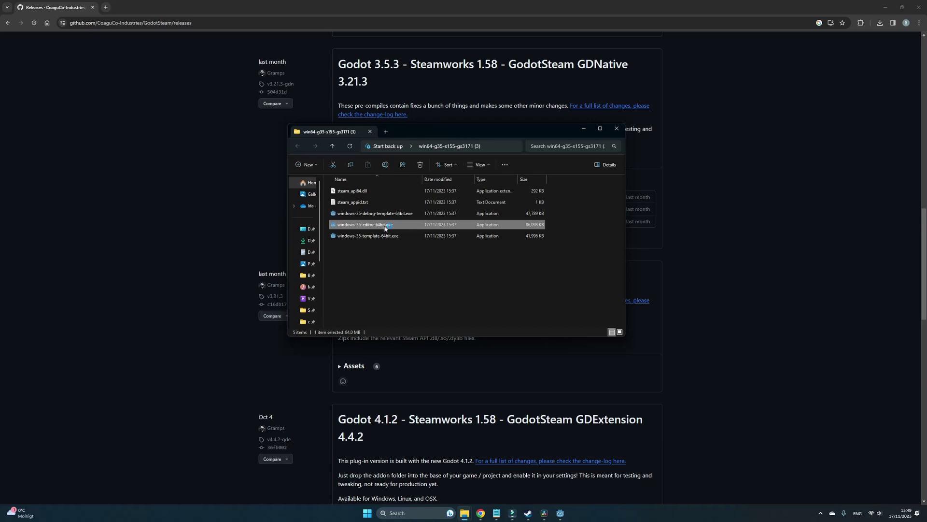
{"action": "double_click", "coordinate": [385, 227]}
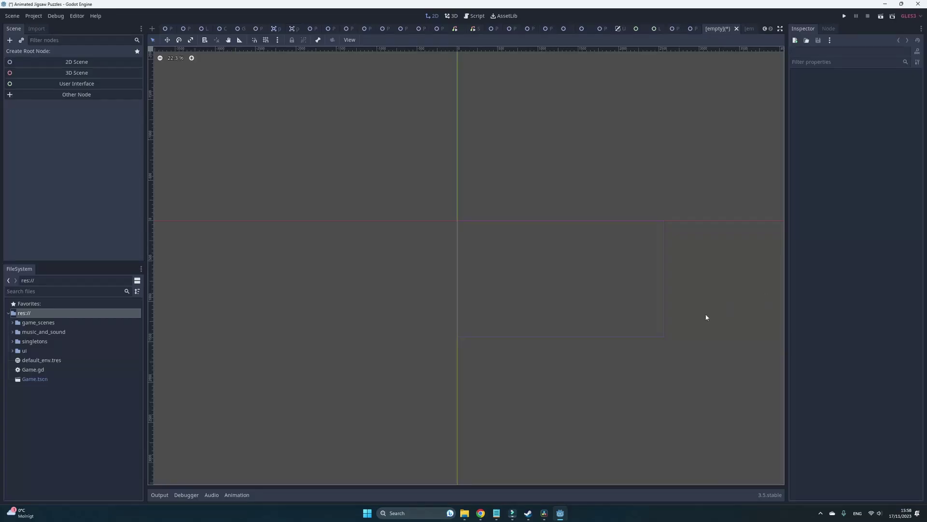
- Create a new Godotsteam.gd script in the project root
{"action": "right_click", "coordinate": [59, 408]}
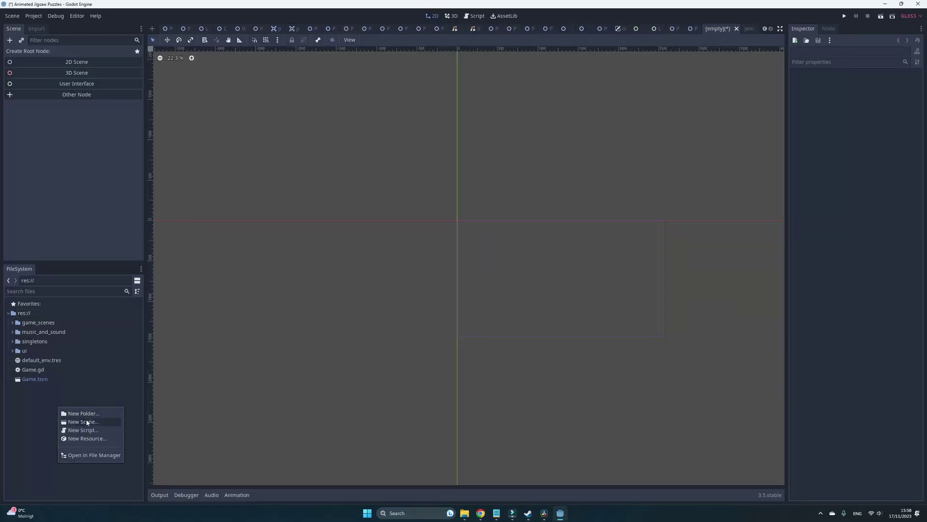
{"action": "left_click", "coordinate": [95, 430]}
{"action": "type", "text": "Godotsteam"}
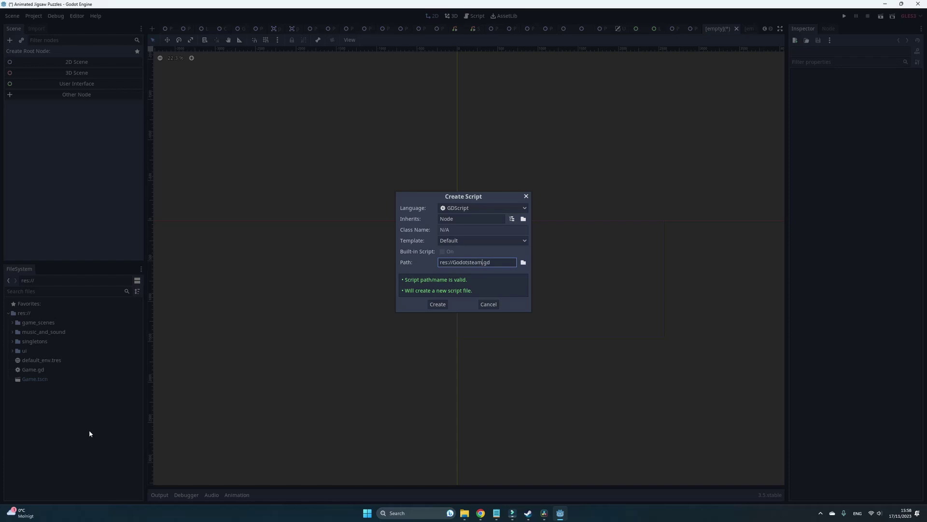
{"action": "left_click", "coordinate": [435, 305]}
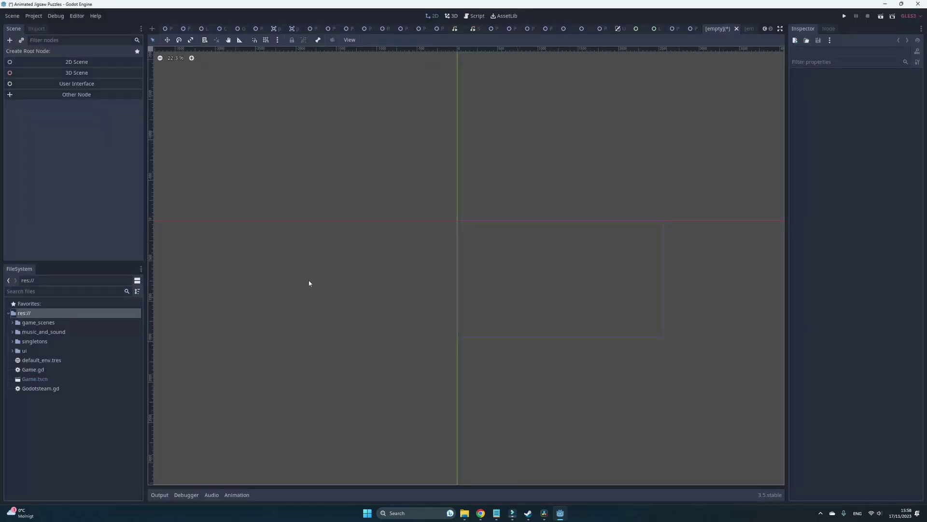
- Register Godotsteam.gd as the Godotsteam autoload in Project Settings
{"action": "left_click", "coordinate": [34, 15]}
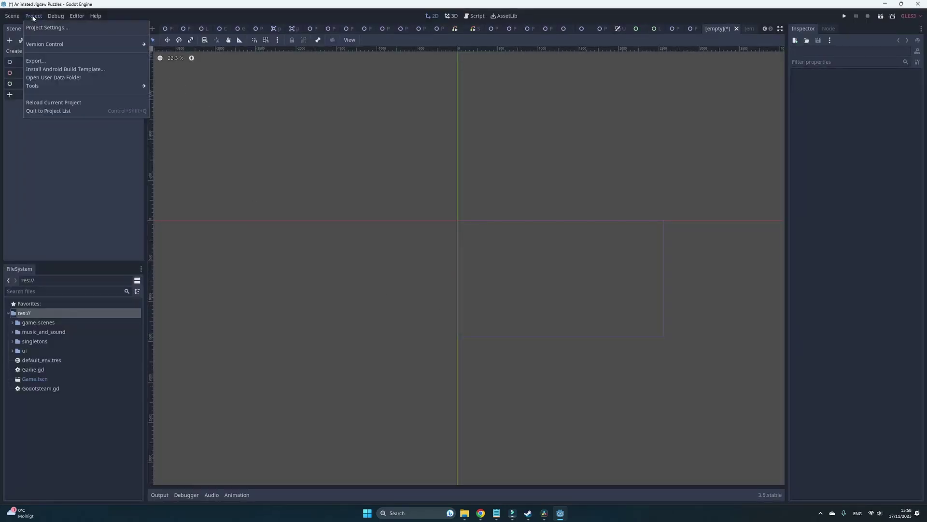
{"action": "left_click", "coordinate": [34, 24]}
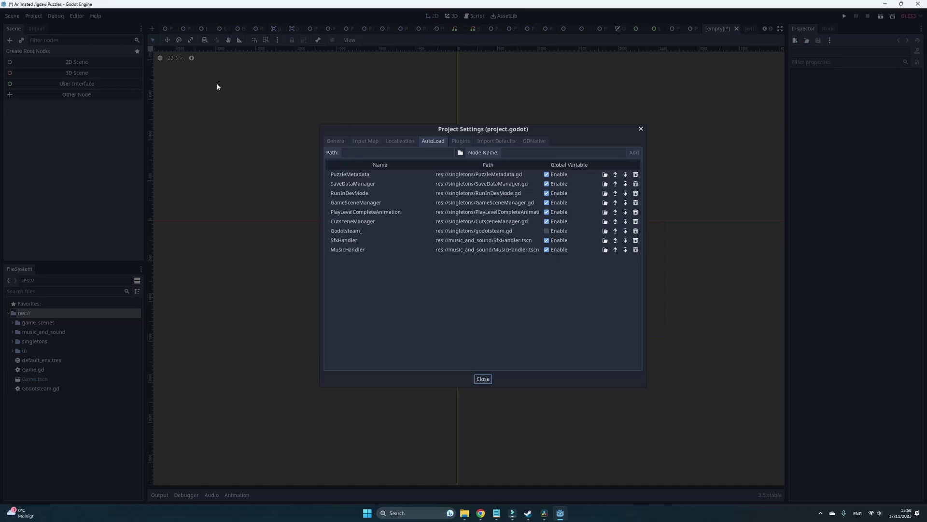
{"action": "left_click", "coordinate": [461, 153]}
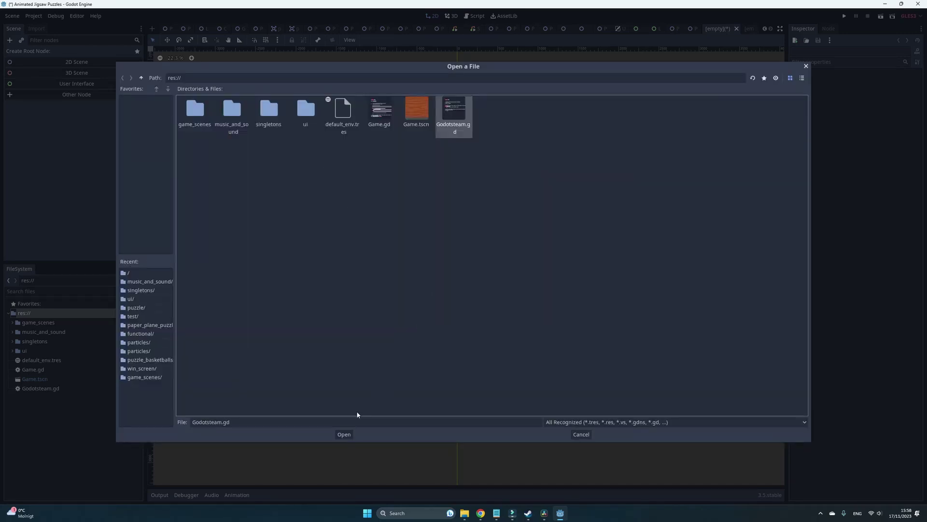
{"action": "left_click", "coordinate": [344, 435]}
{"action": "left_click", "coordinate": [634, 152]}
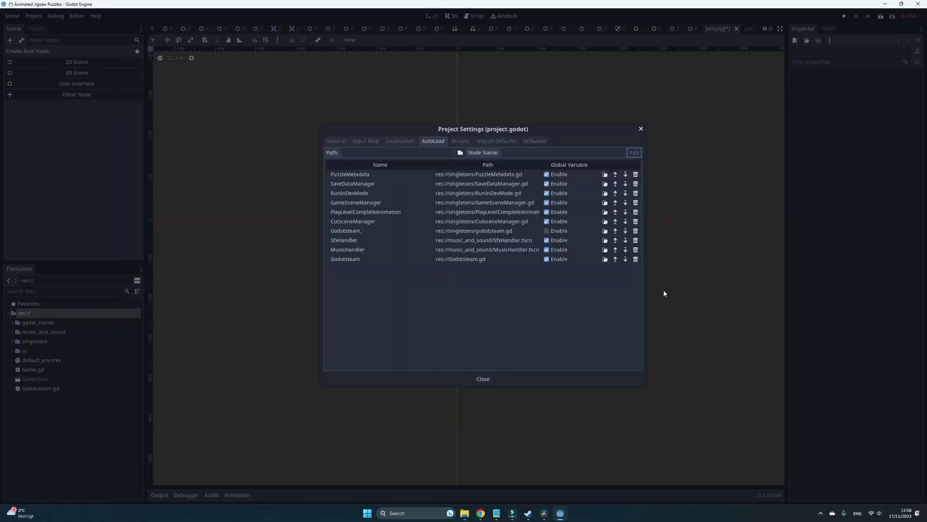
{"action": "left_click", "coordinate": [482, 379]}
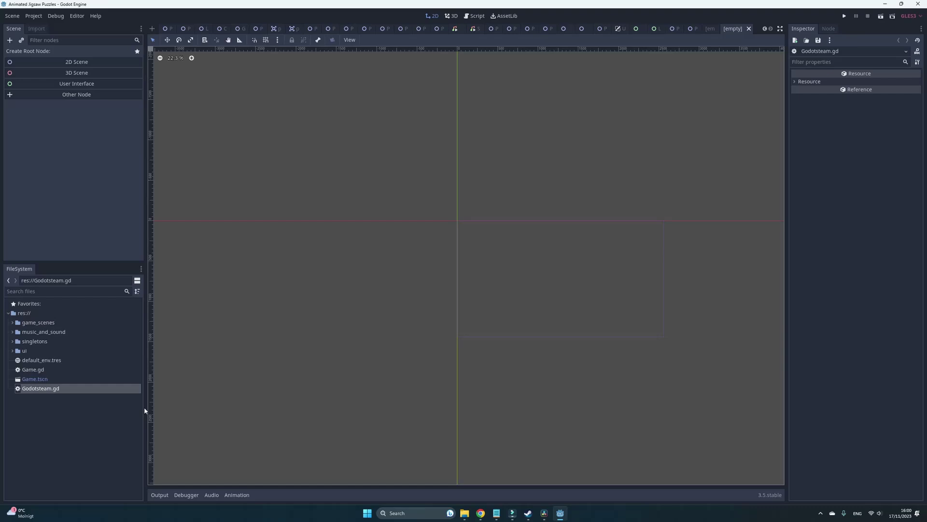
- Write Godotsteam.gd's Steam initialization with STEAM_APP_ID 2619860, following the GodotSteam tutorial
{"action": "double_click", "coordinate": [38, 389]}
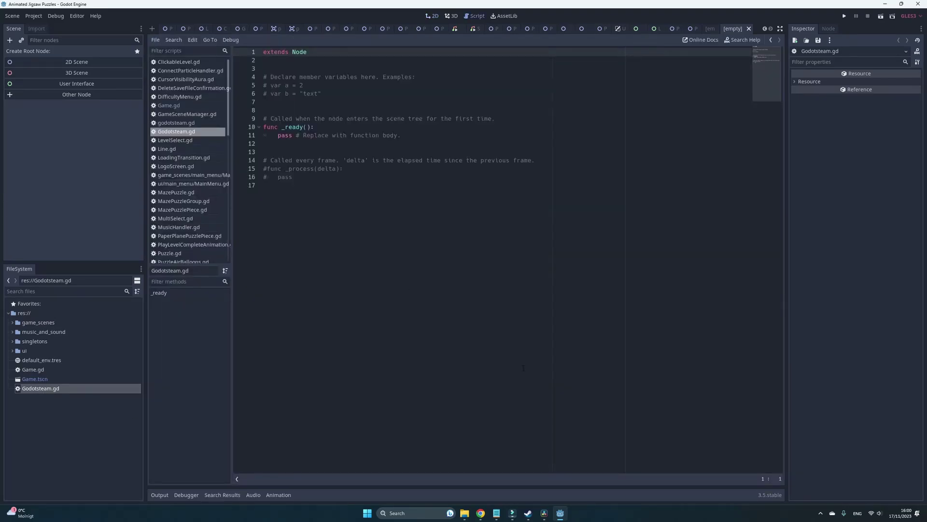
{"action": "left_click", "coordinate": [482, 471]}
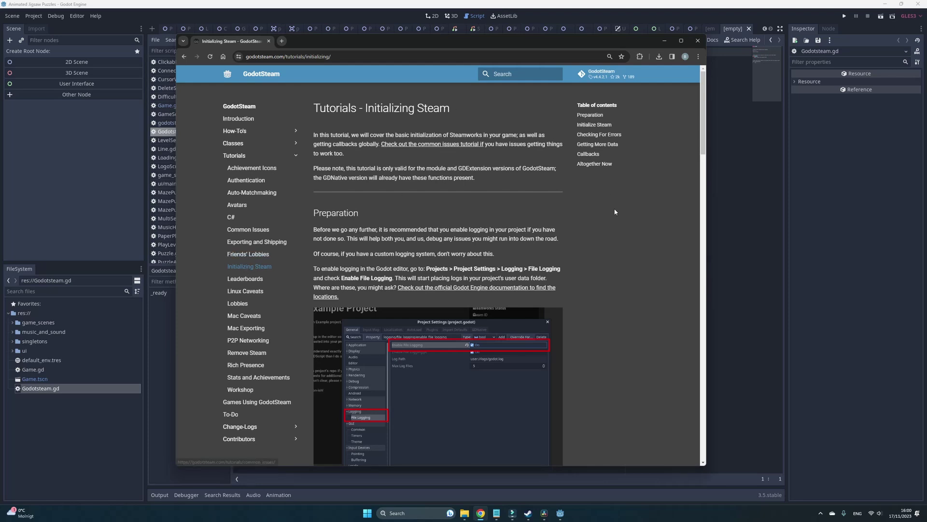
{"action": "left_click", "coordinate": [665, 41]}
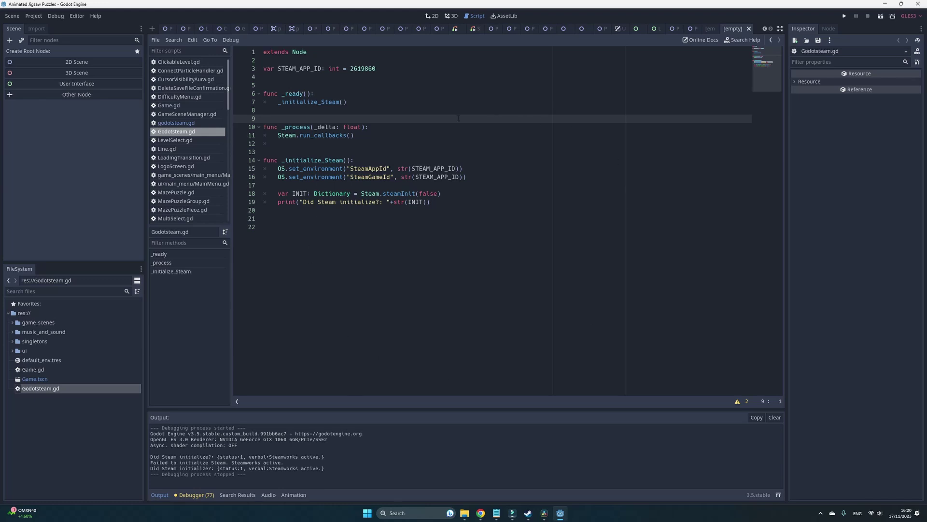
{"action": "double_click", "coordinate": [319, 69]}
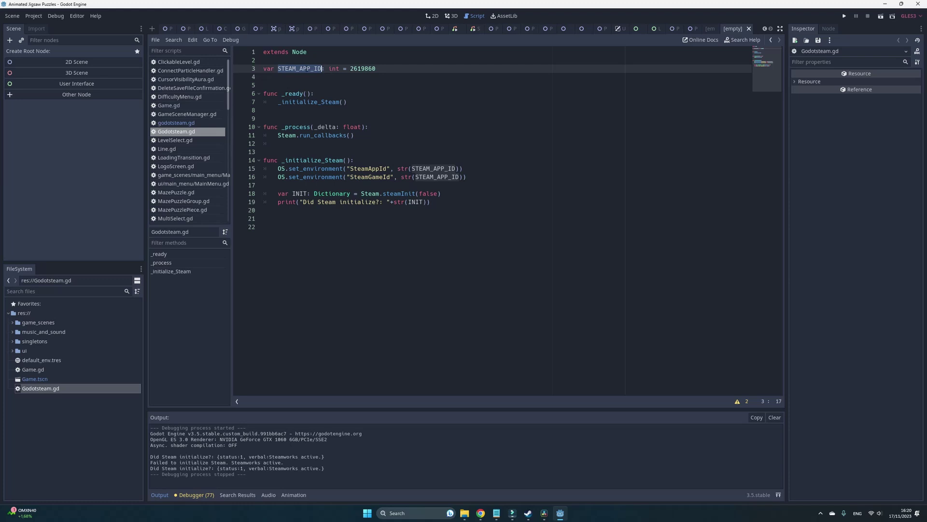
{"action": "double_click", "coordinate": [363, 68]}
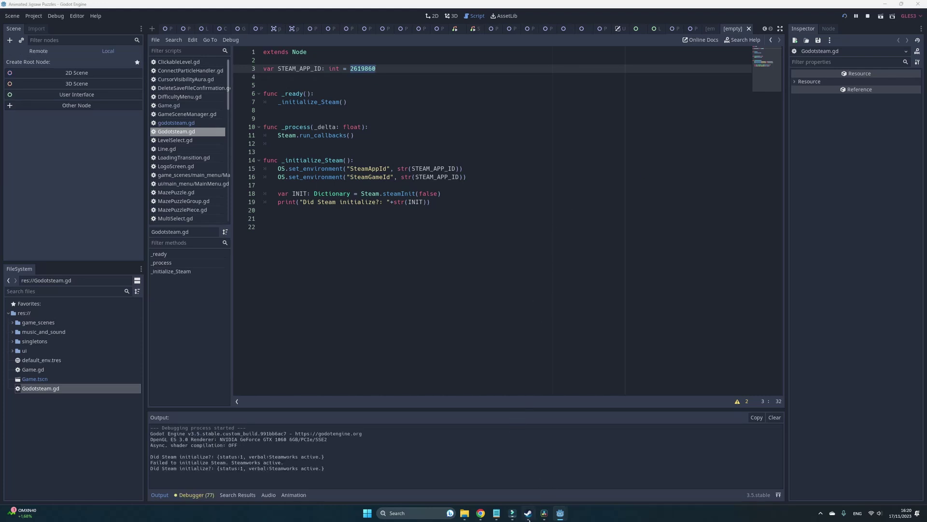
- Move the Steam library window aside to uncover the Godotsteam.gd script
{"action": "mouse_move", "coordinate": [528, 513]}
{"action": "left_click", "coordinate": [527, 476]}
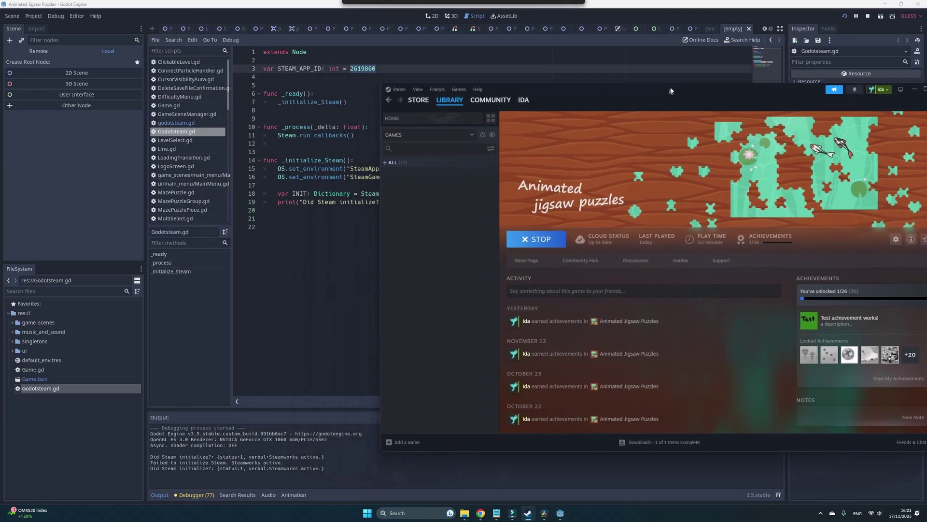
{"action": "mouse_move", "coordinate": [486, 75]}
{"action": "left_mouse_down"}
{"action": "mouse_move", "coordinate": [688, 79]}
{"action": "mouse_move", "coordinate": [484, 84]}
{"action": "left_mouse_up"}
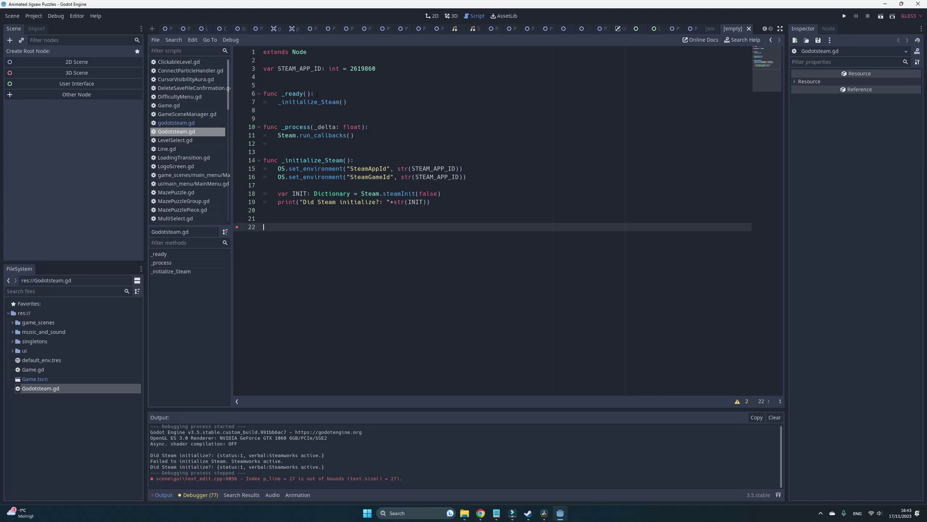
{"action": "key", "text": "alt+Tab"}
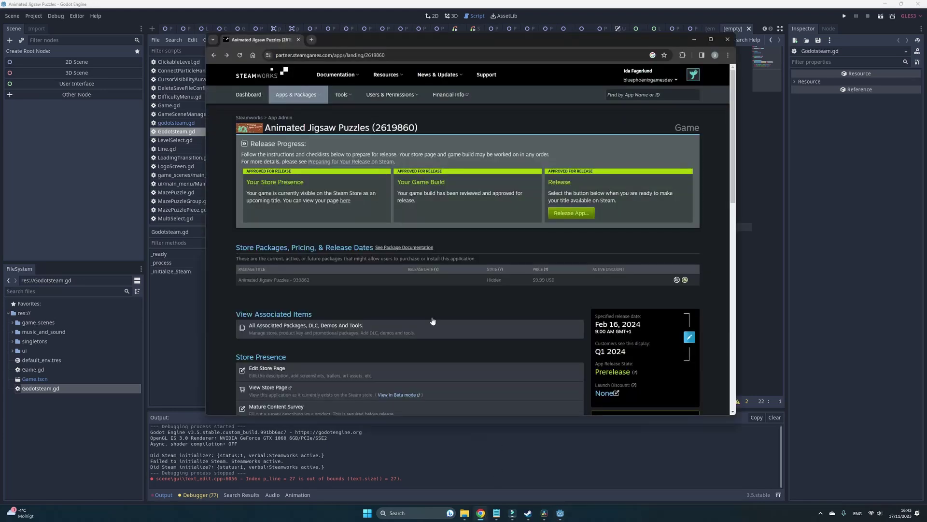
{"action": "scroll", "coordinate": [425, 309], "scroll_direction": "down", "scroll_amount": 2}
{"action": "scroll", "coordinate": [425, 307], "scroll_direction": "down", "scroll_amount": 3}
{"action": "scroll", "coordinate": [425, 306], "scroll_direction": "down", "scroll_amount": 3}
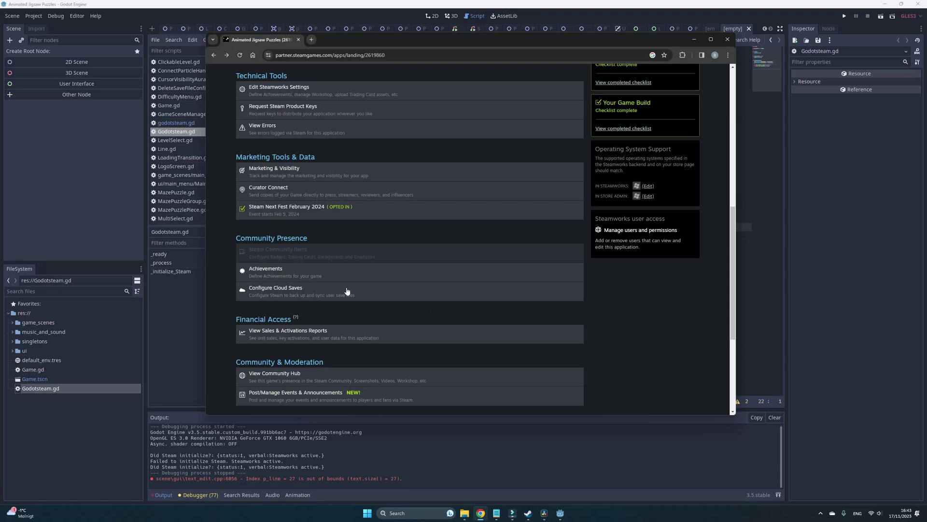
{"action": "left_click", "coordinate": [302, 275]}
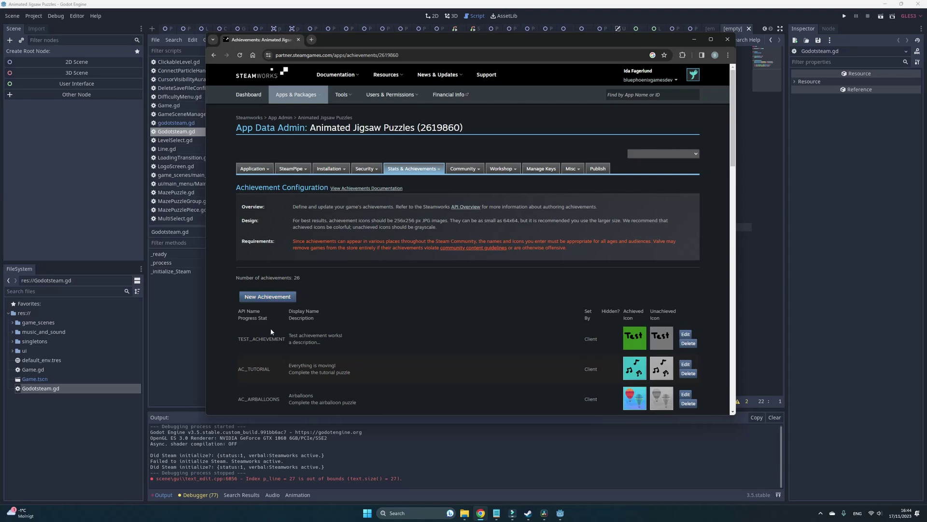
{"action": "left_click_drag", "start_coordinate": [286, 338], "coordinate": [244, 343]}
- Add _process branches: key '1' sets TEST_ACHIEVEMENT, key '2' clears it
{"action": "left_click", "coordinate": [695, 40]}
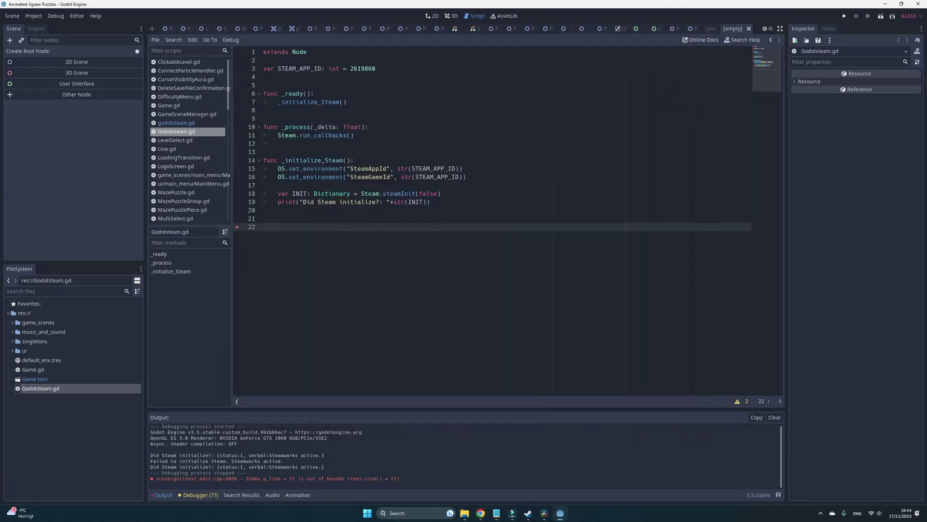
{"action": "left_click", "coordinate": [386, 138]}
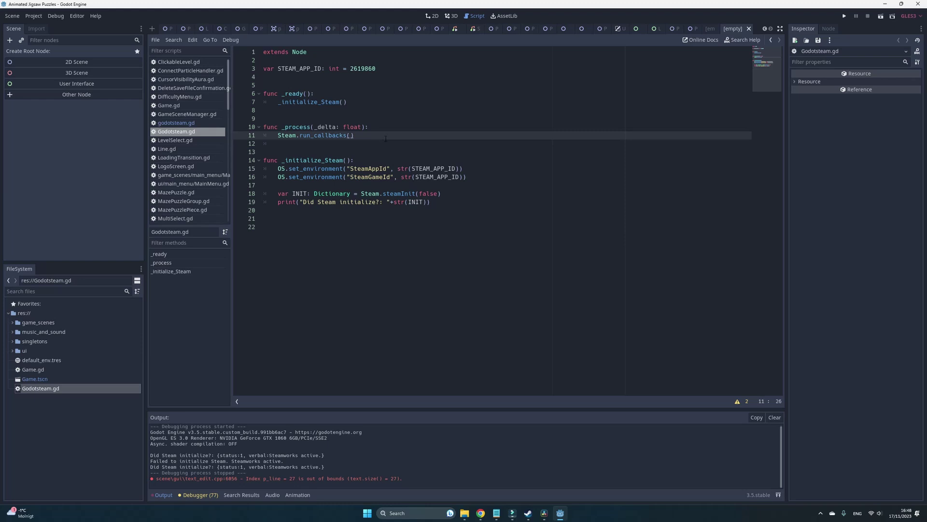
{"action": "type", "text": "if Input.is_action_just_pressed(\"1\"): \tSteam.setAchievement(\"TEST_ACHIEVEMENT\") \tSteam.storeStats() elif Input.is_action_just_pressed(\"2\"): \tSteam.clearAchievement(\"TEST_ACHIEVEMENT\") \tSteam.storeStats()"}
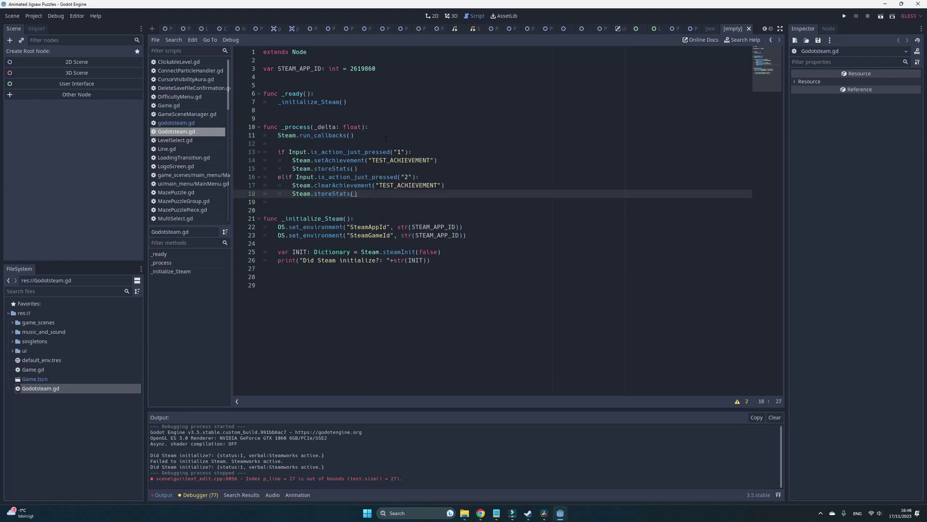
{"action": "left_click", "coordinate": [397, 153]}
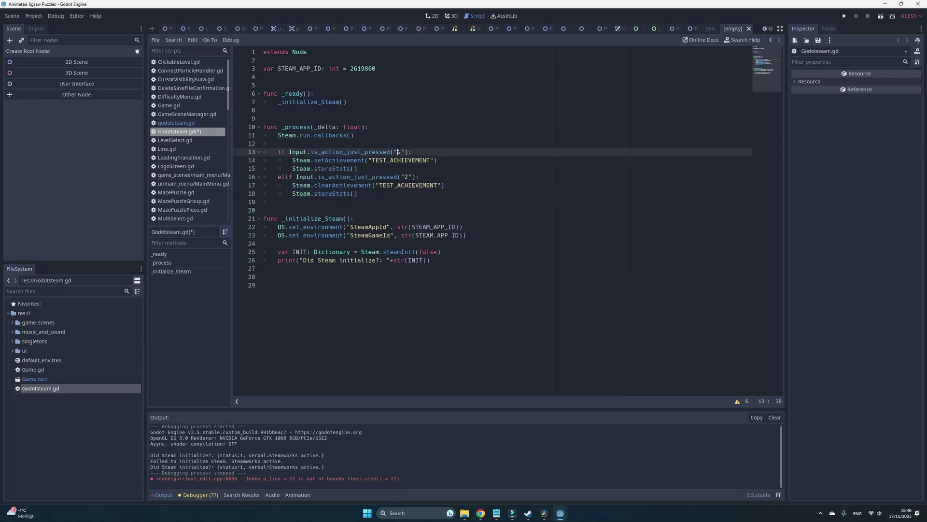
{"action": "type", "text": "1"}
{"action": "mouse_move", "coordinate": [315, 161]}
{"action": "left_mouse_down"}
{"action": "mouse_move", "coordinate": [349, 160]}
{"action": "mouse_move", "coordinate": [351, 169]}
{"action": "left_mouse_up"}
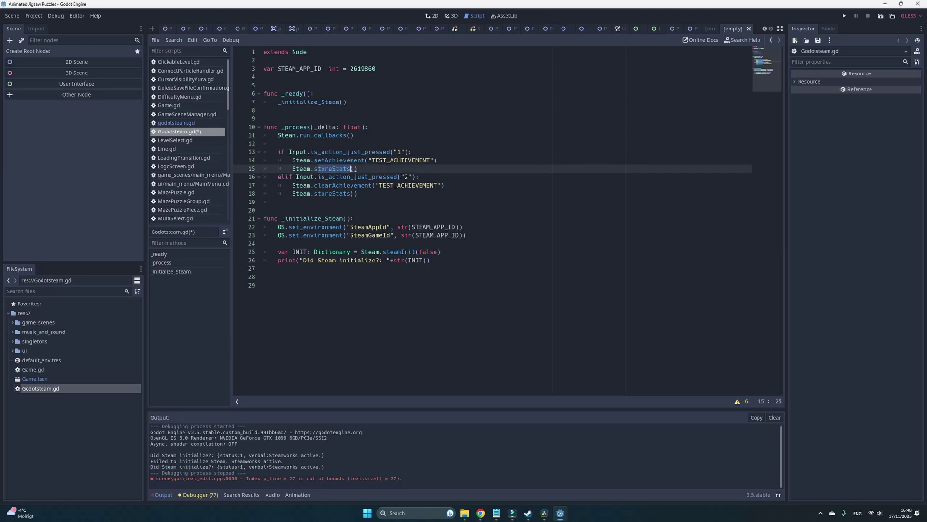
{"action": "left_click", "coordinate": [406, 177]}
{"action": "left_click_drag", "start_coordinate": [315, 186], "coordinate": [352, 186]}
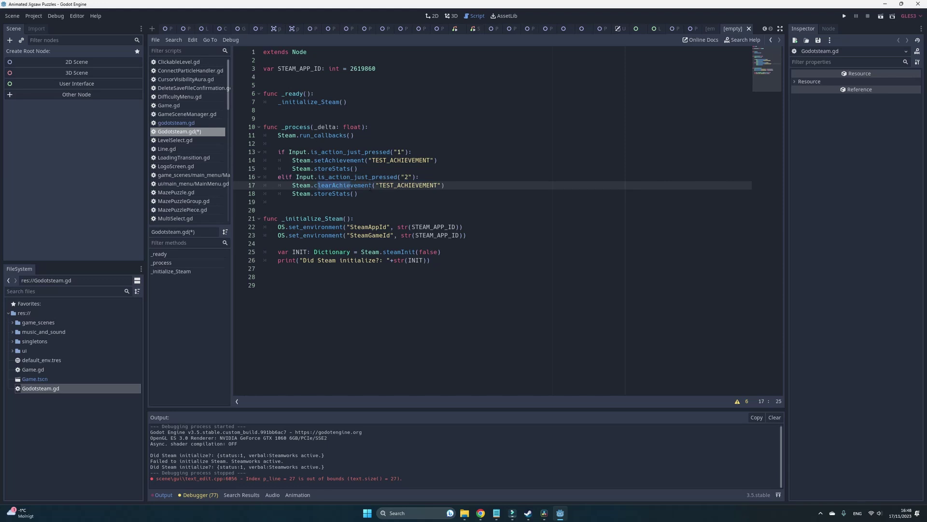
{"action": "left_click", "coordinate": [374, 190]}
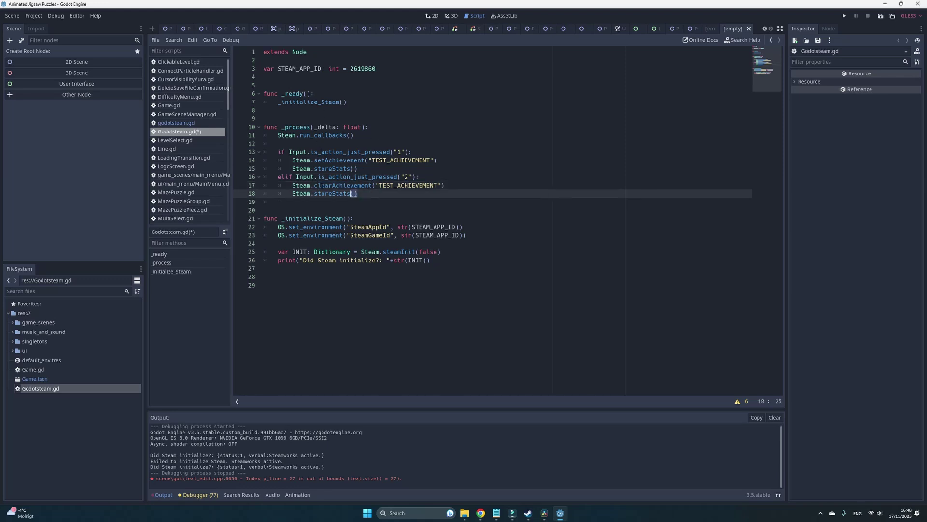
- Tidy the achievement block, save Godotsteam.gd and run the project
{"action": "left_click_drag", "start_coordinate": [355, 194], "coordinate": [240, 153]}
{"action": "left_click", "coordinate": [355, 168]}
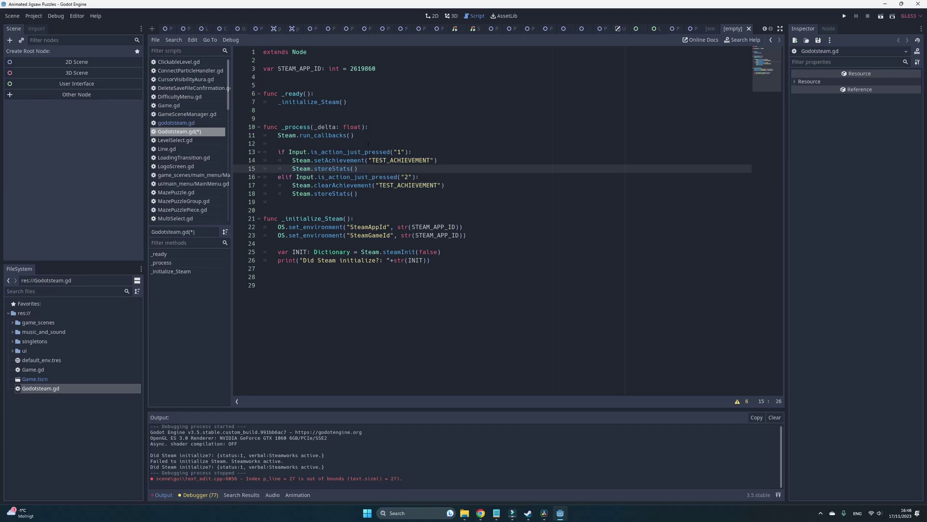
{"action": "left_click", "coordinate": [369, 193]}
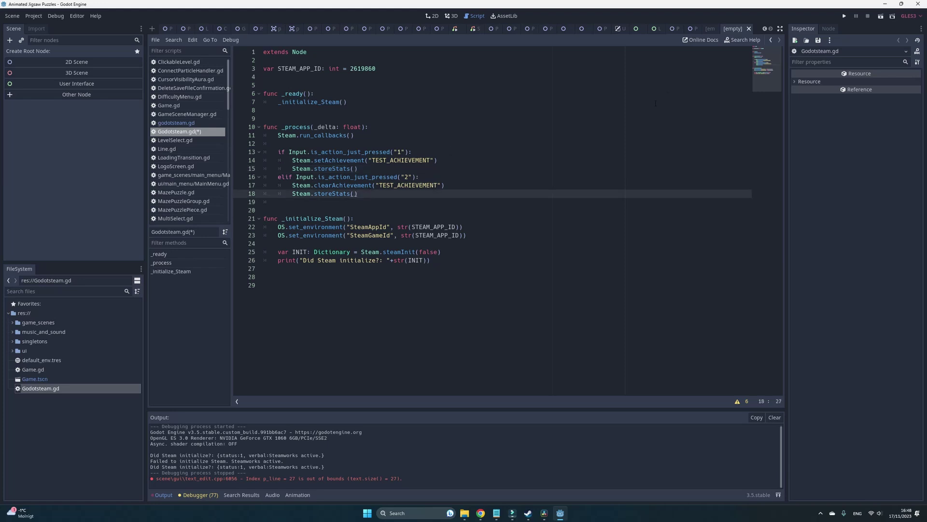
{"action": "key", "text": "Down"}
{"action": "key", "text": "ctrl+s"}
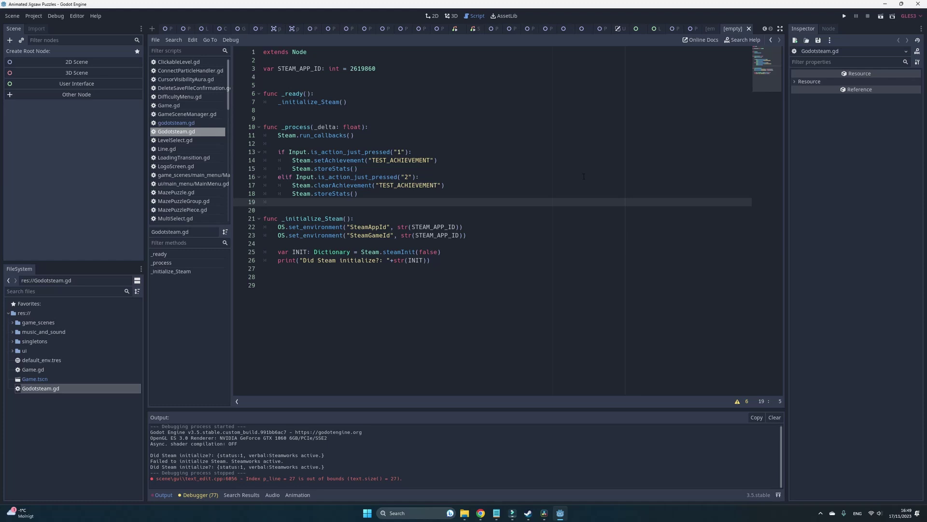
{"action": "key", "text": "F5"}
{"action": "mouse_move", "coordinate": [528, 514]}
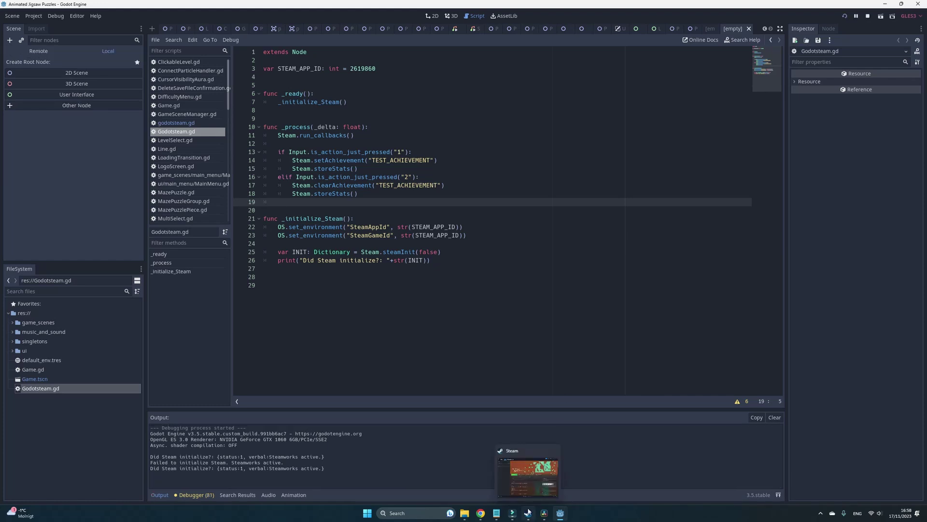
- Unlock 'Test achievement works!' in the running game with Steam open, then close the game
{"action": "left_click", "coordinate": [527, 475]}
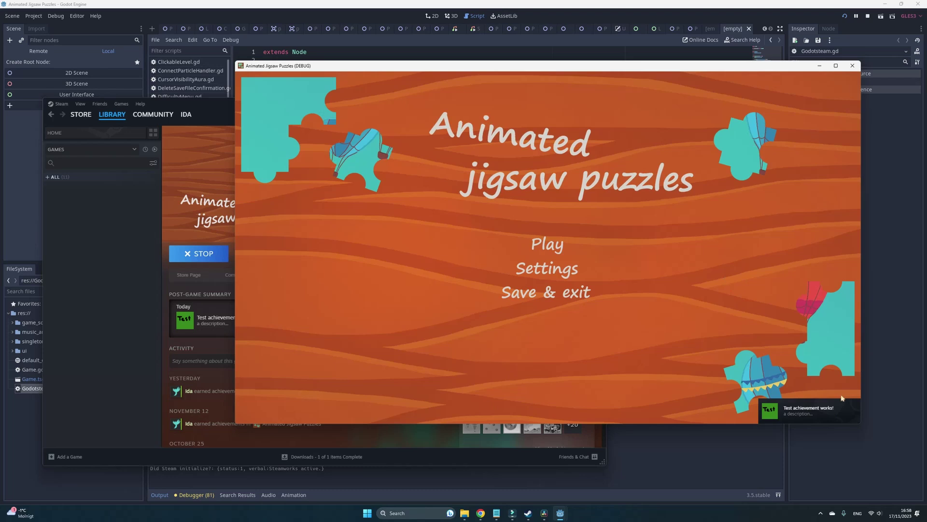
{"action": "mouse_move", "coordinate": [594, 70]}
{"action": "left_mouse_down"}
{"action": "mouse_move", "coordinate": [608, 74]}
{"action": "mouse_move", "coordinate": [603, 68]}
{"action": "mouse_move", "coordinate": [521, 380]}
{"action": "mouse_move", "coordinate": [644, 65]}
{"action": "left_mouse_up"}
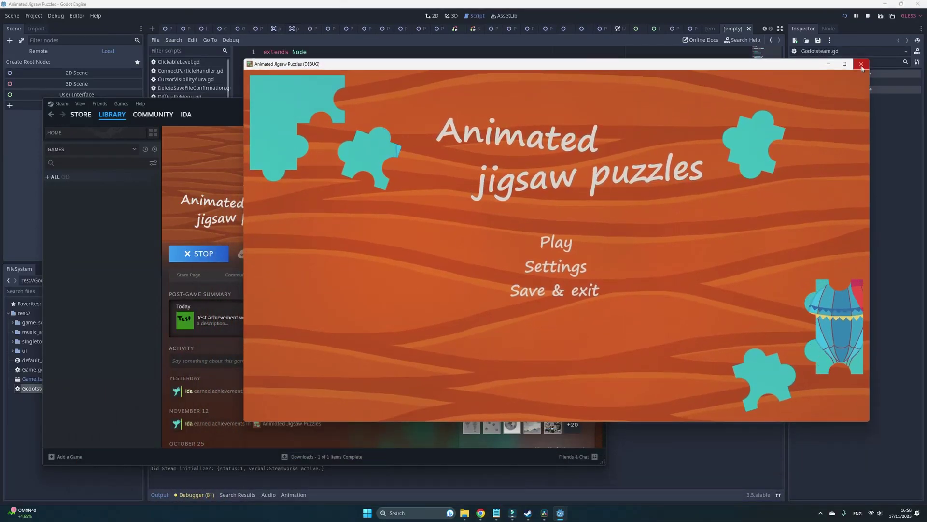
{"action": "key", "text": "alt+F4"}
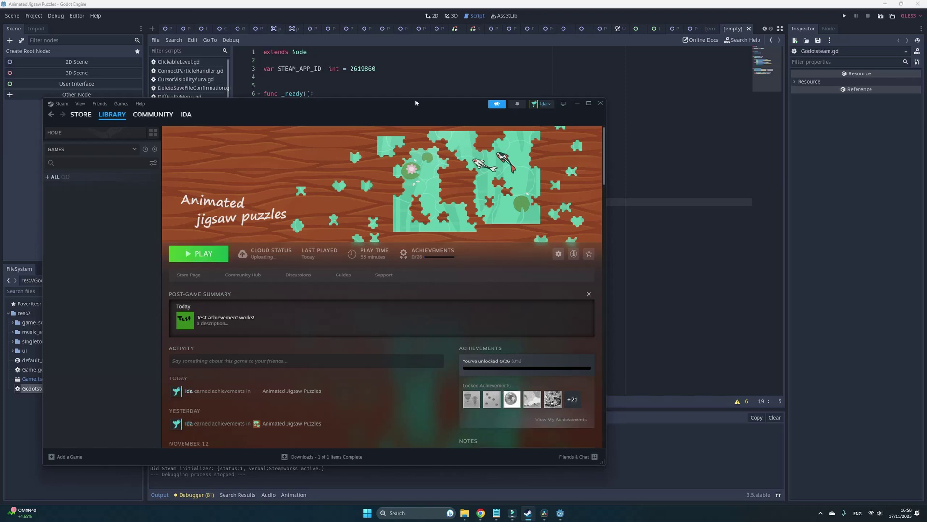
{"action": "left_click_drag", "start_coordinate": [362, 111], "coordinate": [649, 54]}
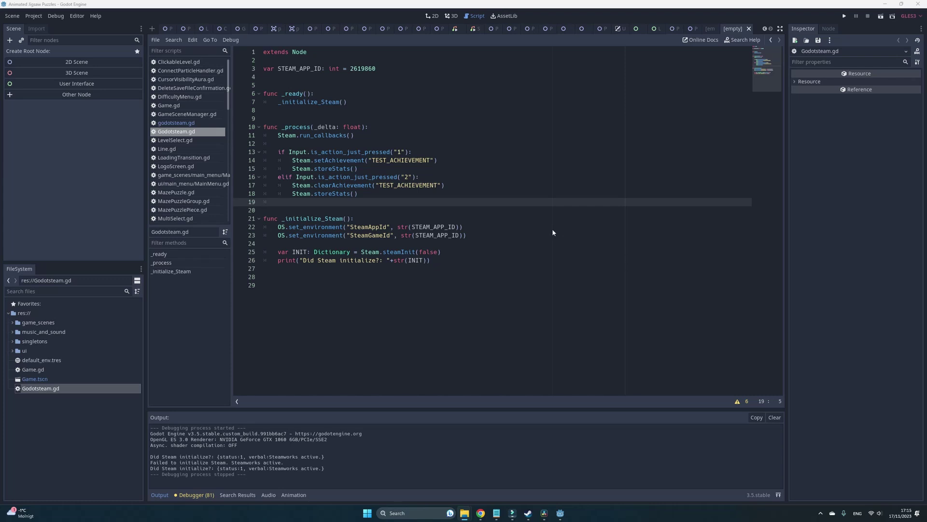
- Open the Export presets and bring up the GodotSteam templates folder
{"action": "left_click", "coordinate": [34, 16]}
{"action": "left_click", "coordinate": [49, 60]}
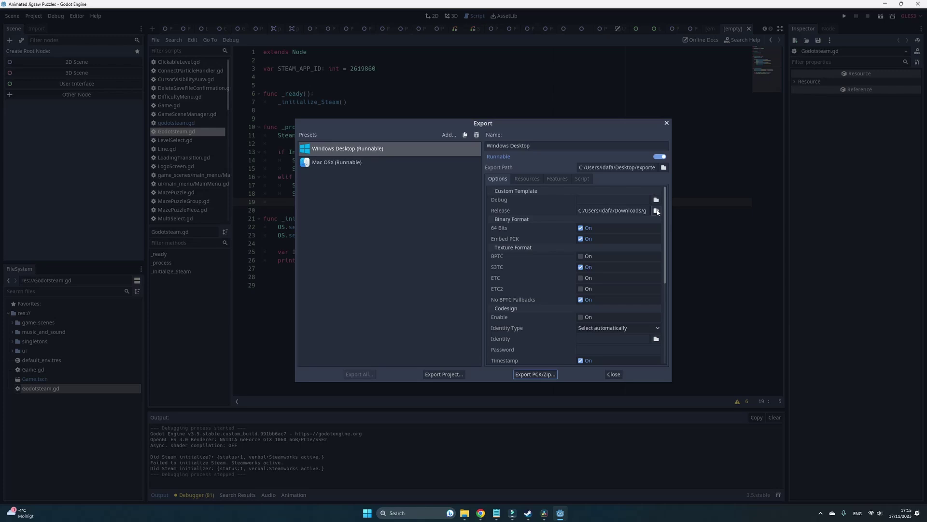
{"action": "left_click", "coordinate": [464, 514]}
- Copy steam_api64.dll from the GodotSteam template folder into the exported game folder
{"action": "mouse_move", "coordinate": [884, 189]}
{"action": "left_mouse_down"}
{"action": "mouse_move", "coordinate": [282, 111]}
{"action": "mouse_move", "coordinate": [203, 82]}
{"action": "left_mouse_up"}
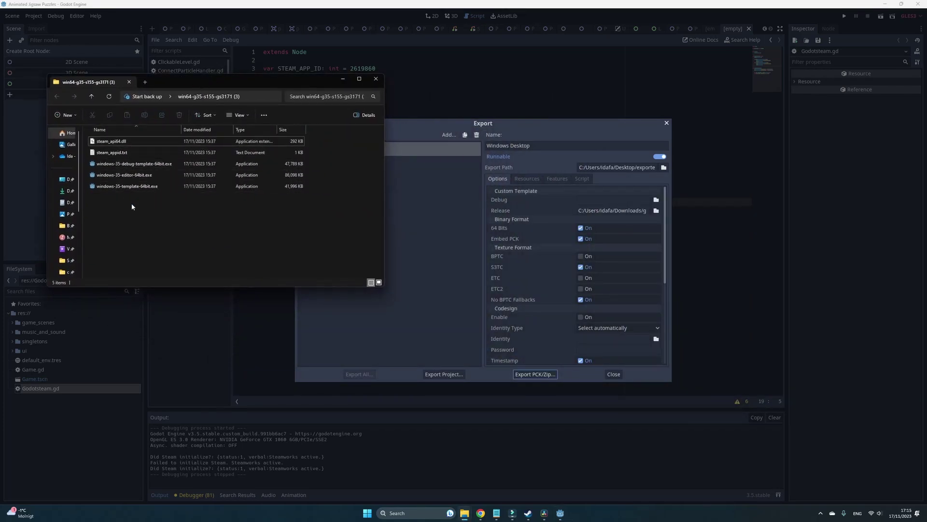
{"action": "left_click", "coordinate": [123, 187]}
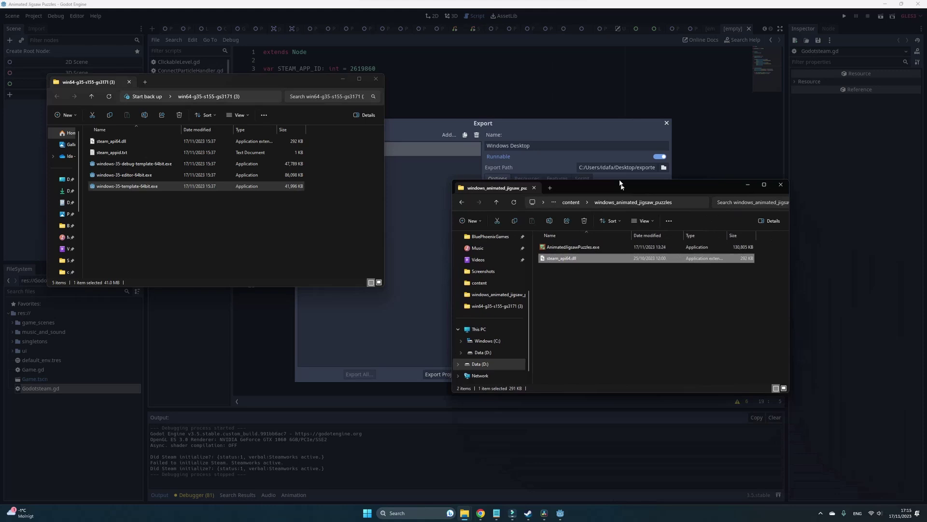
{"action": "left_click_drag", "start_coordinate": [706, 183], "coordinate": [683, 60]}
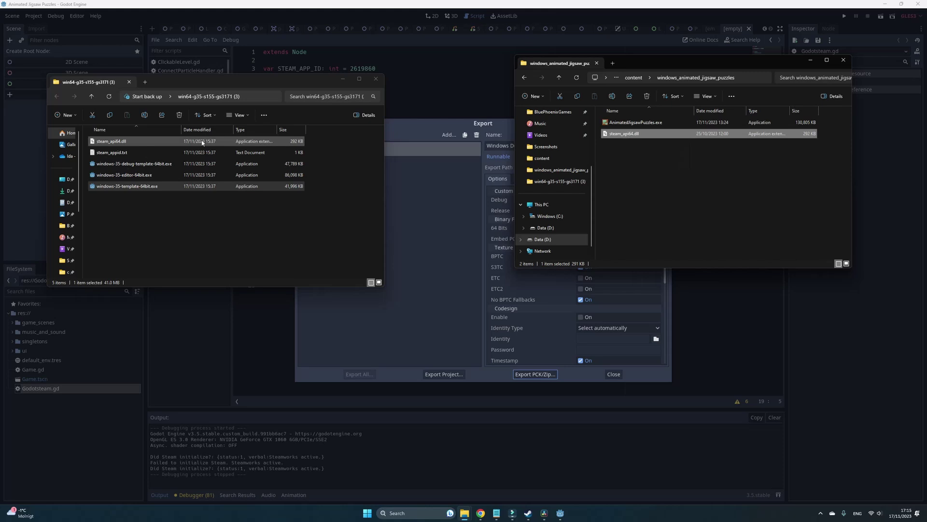
{"action": "left_click_drag", "start_coordinate": [625, 134], "coordinate": [114, 140]}
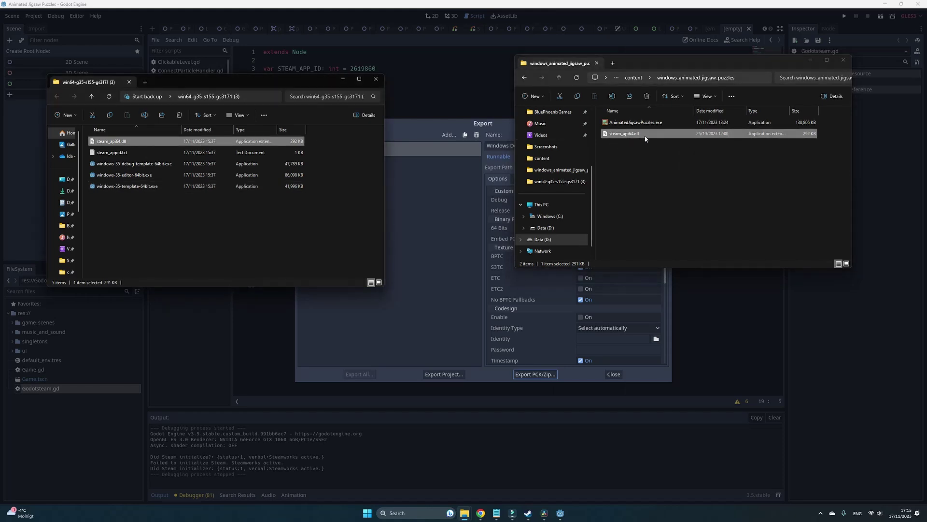
- Launch AnimatedJigsawPuzzles.exe and minimize the Steam window showing its store page
{"action": "left_click", "coordinate": [703, 193]}
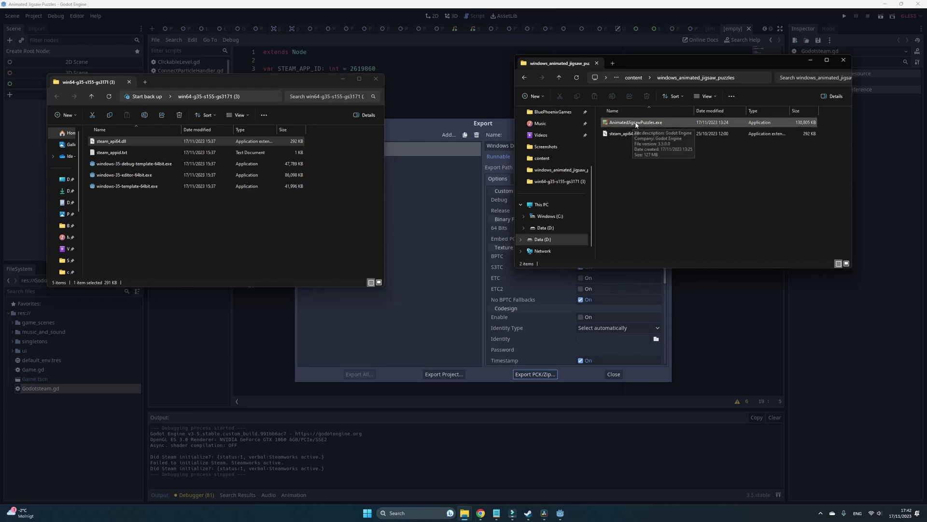
{"action": "left_click", "coordinate": [528, 512]}
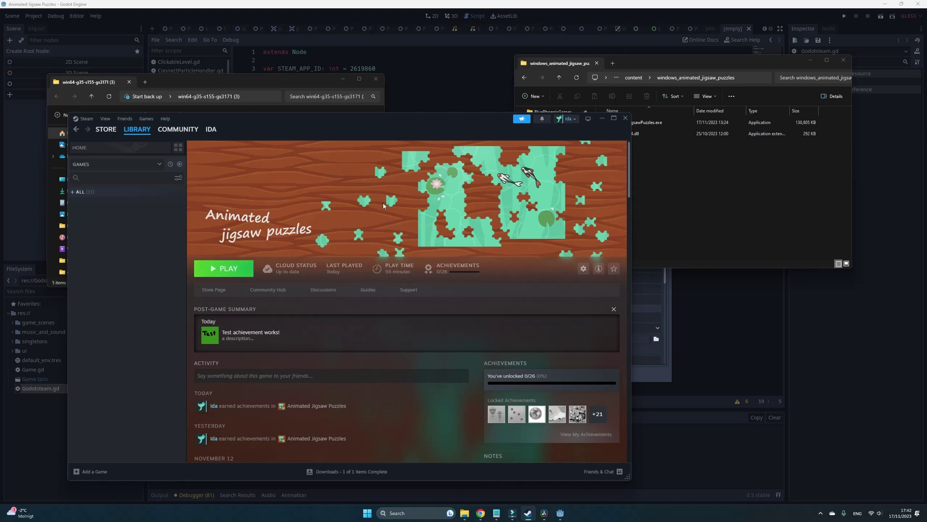
{"action": "left_click", "coordinate": [601, 120]}
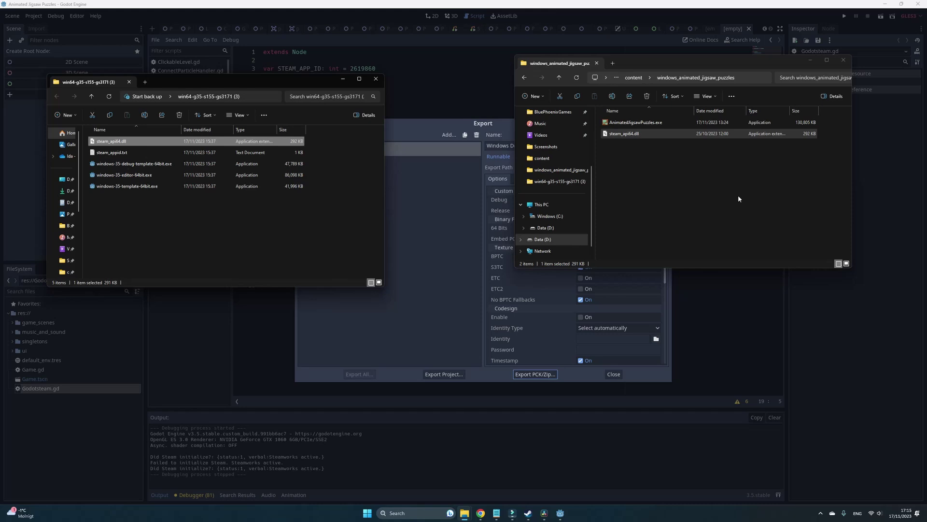